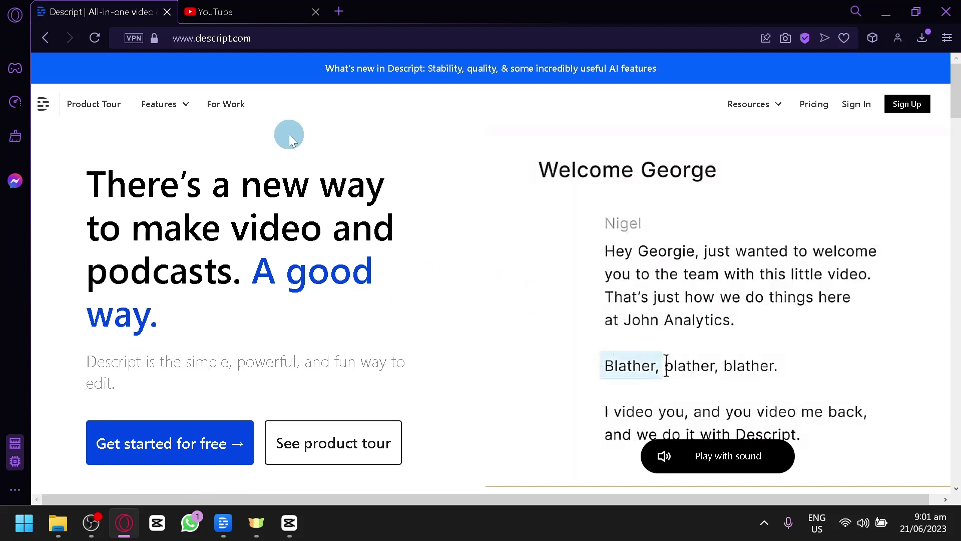
Scroll through the descript.com homepage and look over its Features and Resources menus
scroll(438, 190, "down", 10)
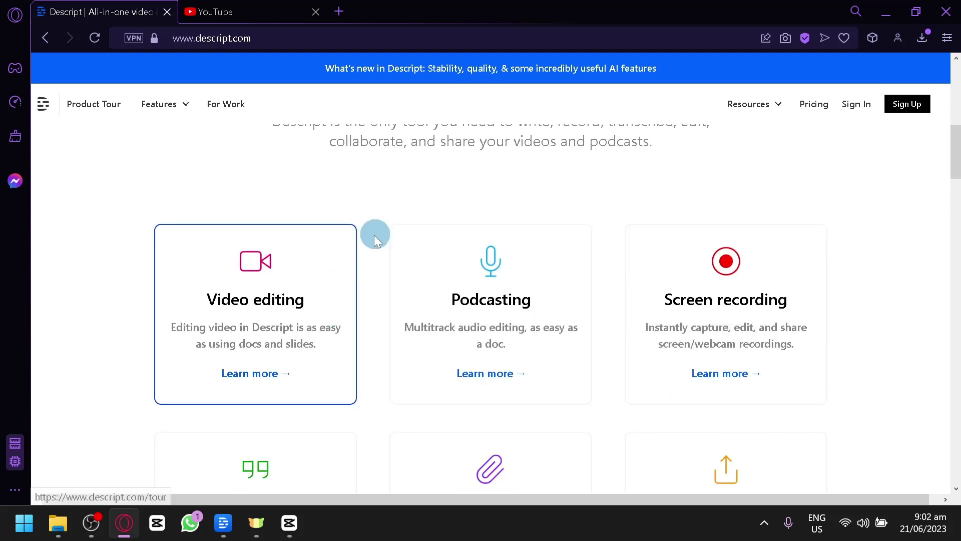
scroll(374, 232, "down", 4)
scroll(368, 231, "down", 2)
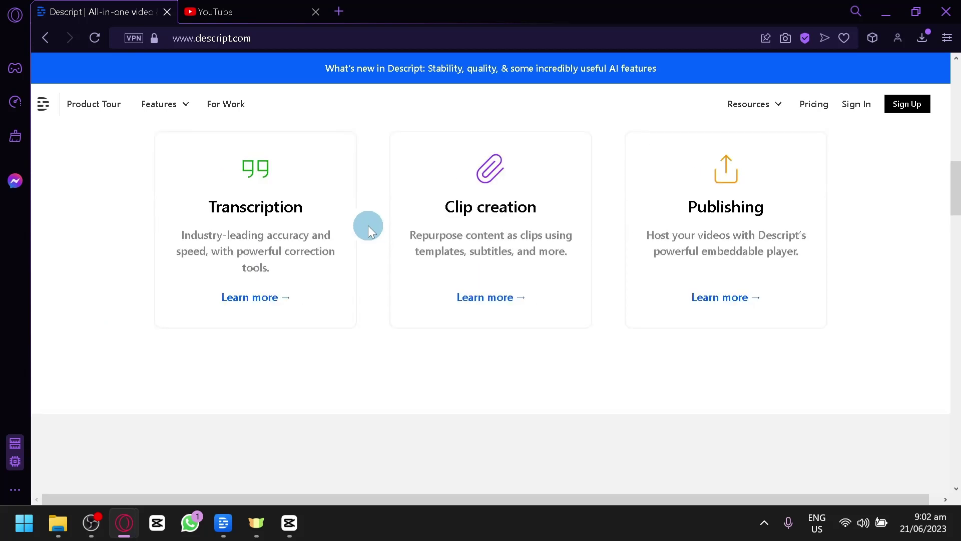
scroll(368, 226, "up", 12)
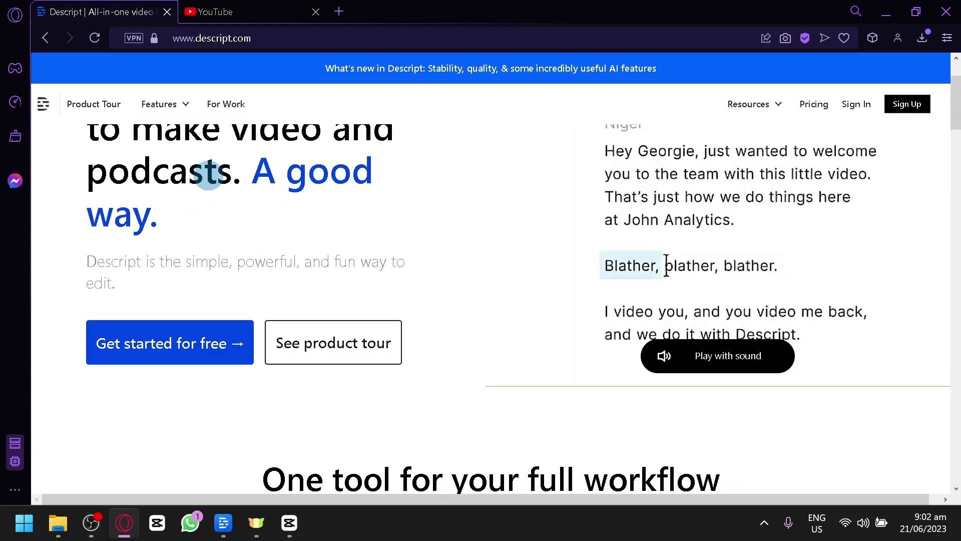
left_click(166, 104)
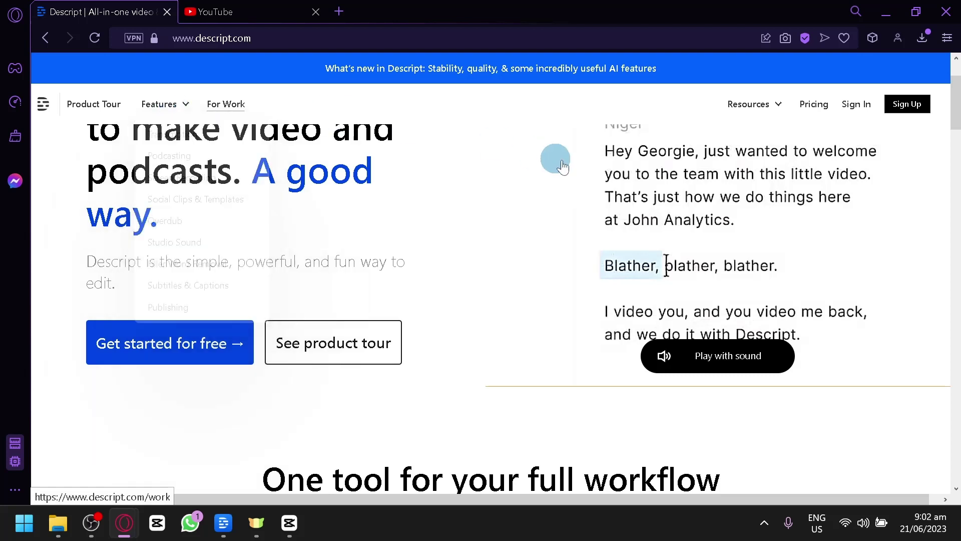
mouse_move(749, 105)
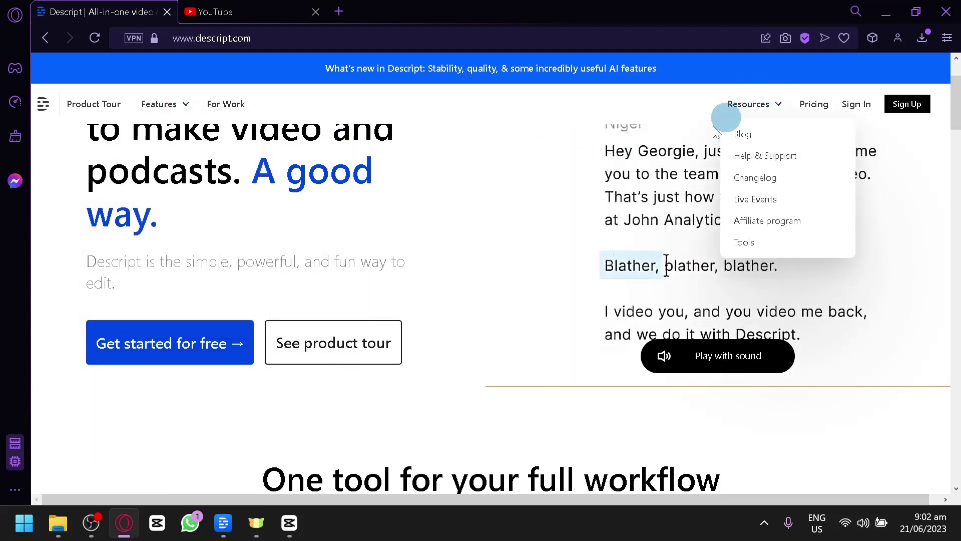
Skim the homepage once more, then switch to the Descript app's Downloaded projects list
scroll(571, 233, "up", 2)
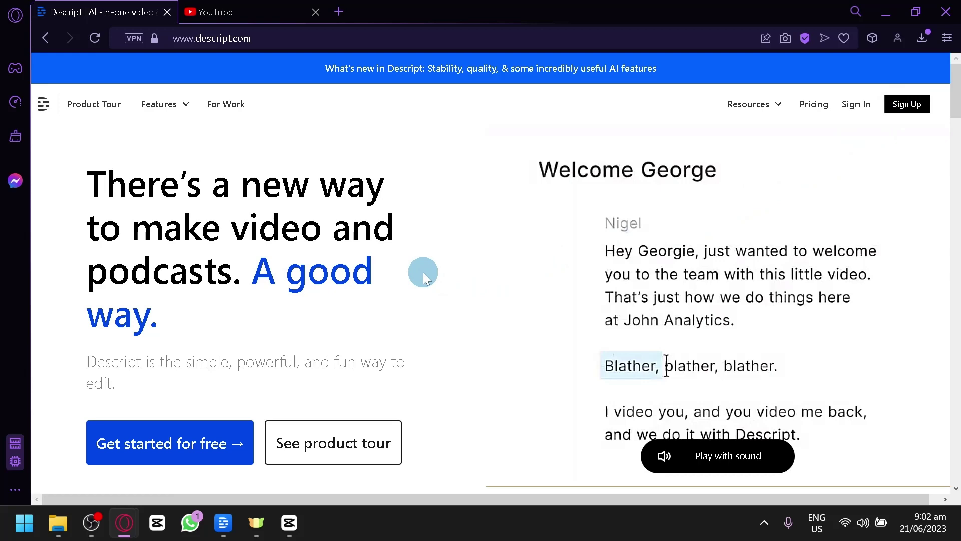
scroll(423, 272, "down", 10)
scroll(422, 272, "up", 4)
scroll(405, 259, "up", 8)
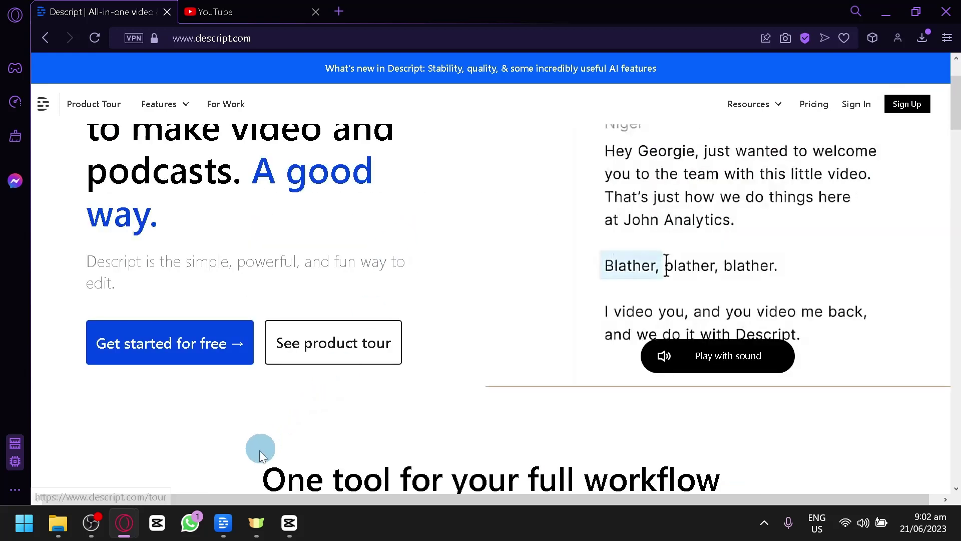
left_click(226, 521)
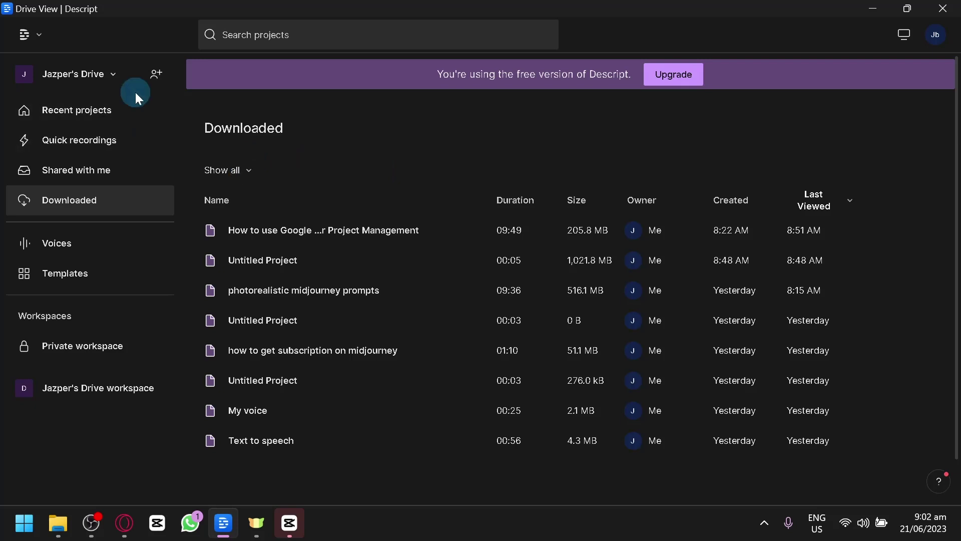
Glance at Recent projects and the drive options, then show the empty Quick recordings page
left_click(137, 116)
scroll(695, 349, "down", 4)
scroll(703, 344, "up", 4)
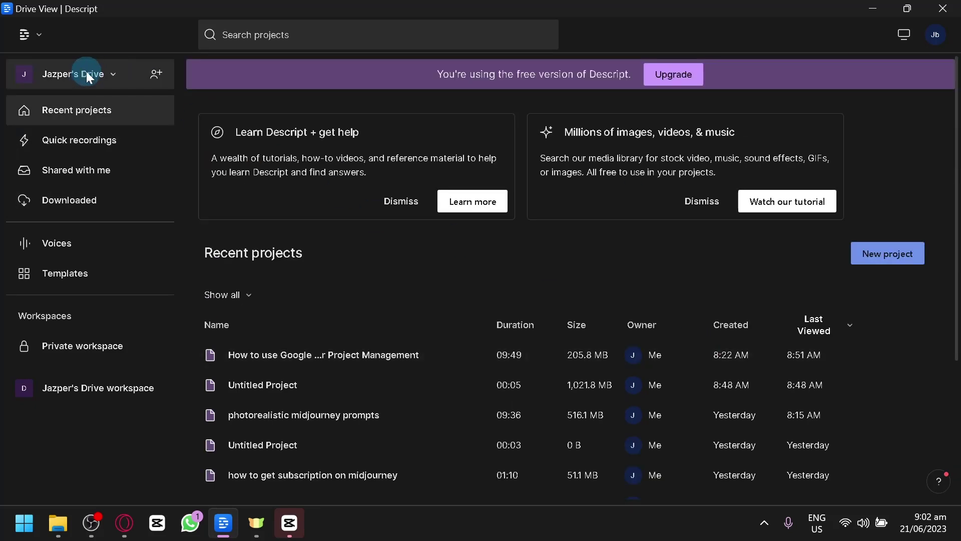
left_click(112, 76)
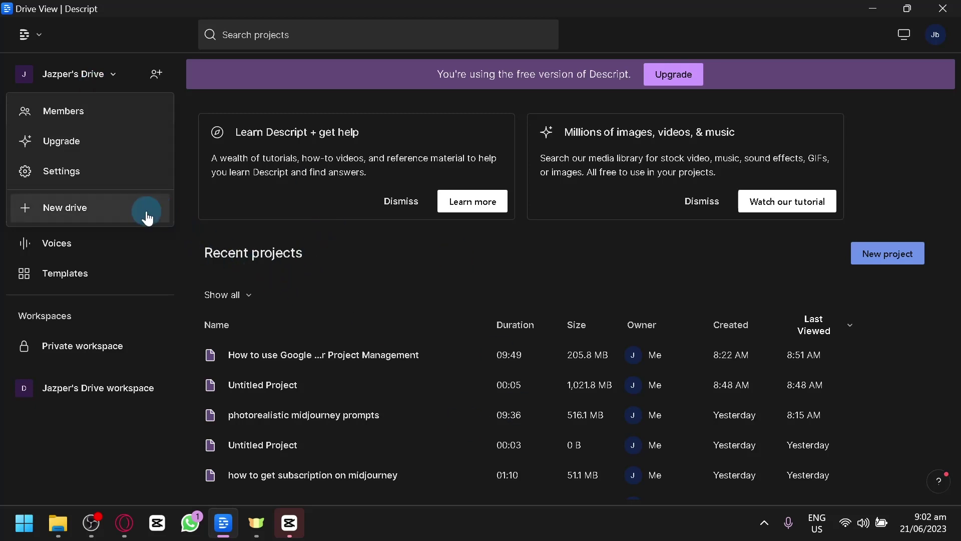
left_click(376, 236)
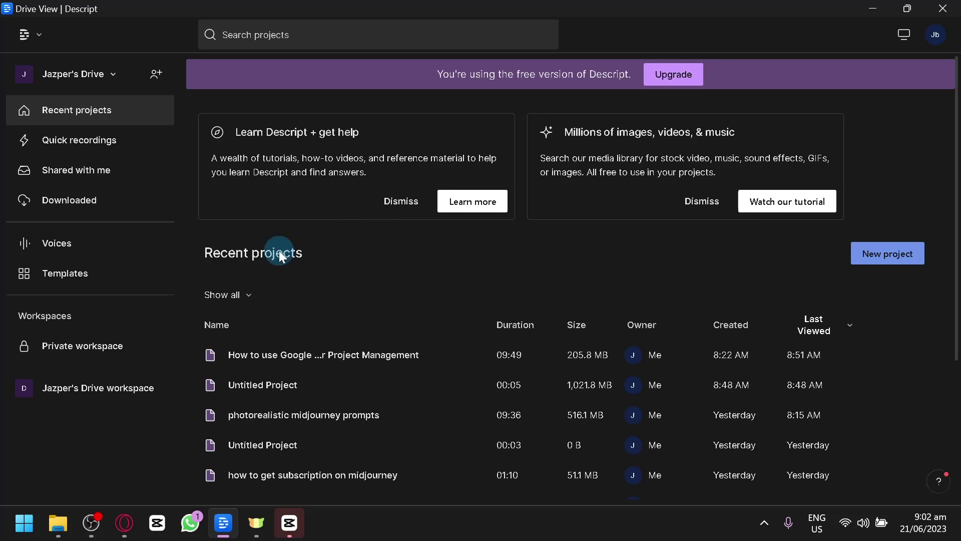
left_click(130, 140)
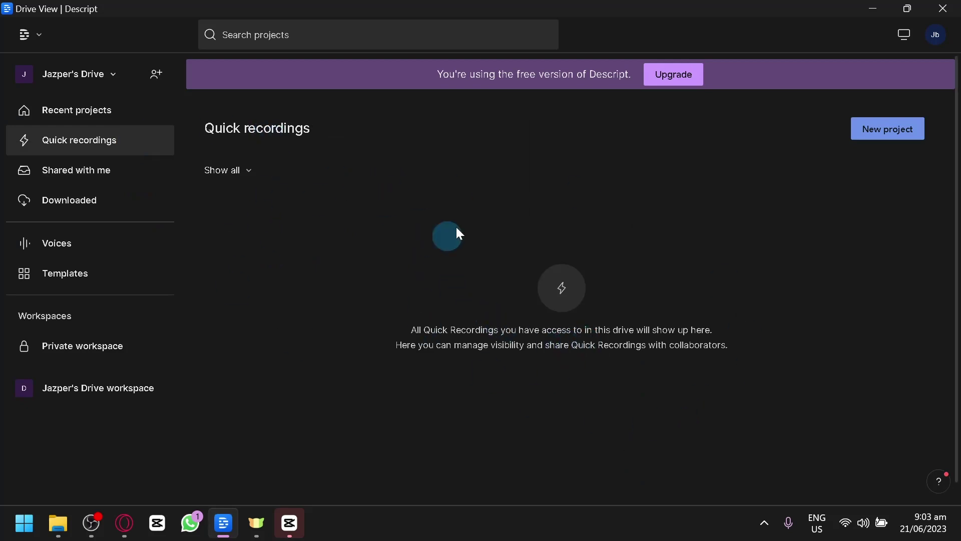
Browse Shared with me, Downloaded, Voices and Templates, ending in the Private Workspace
left_click(91, 161)
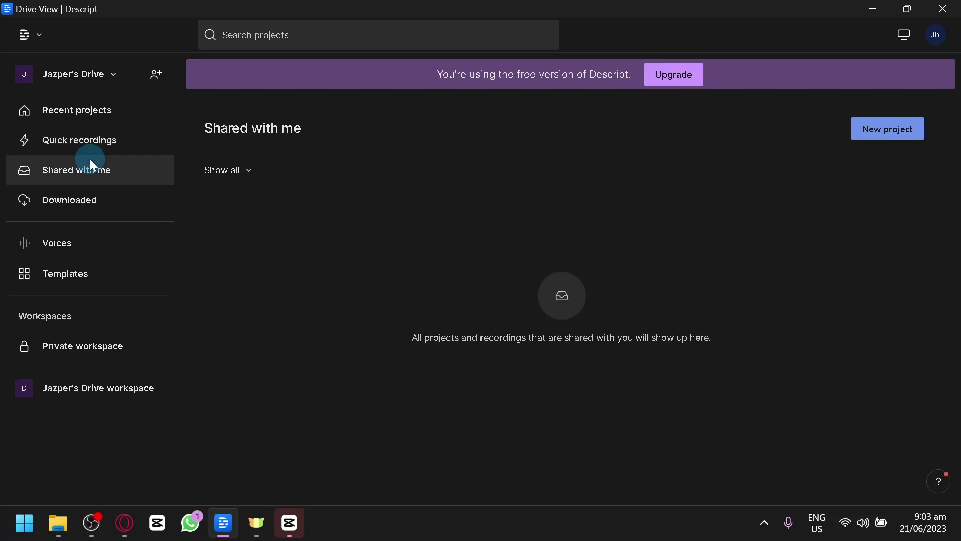
left_click(121, 202)
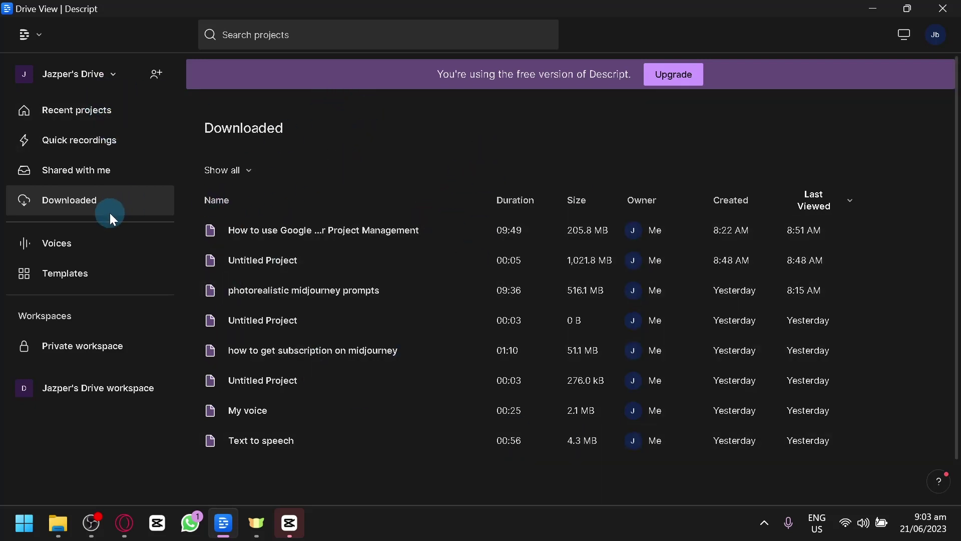
left_click(120, 229)
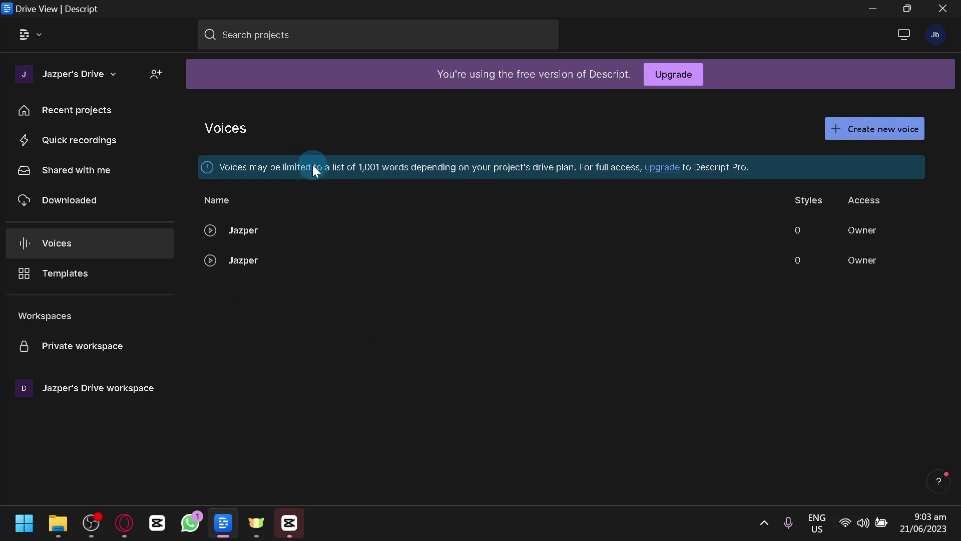
left_click(26, 272)
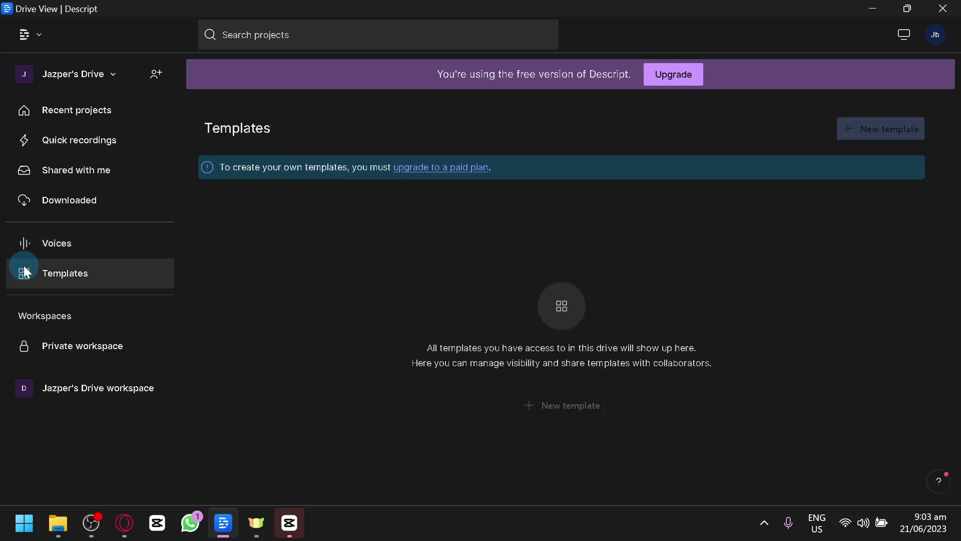
left_click(77, 338)
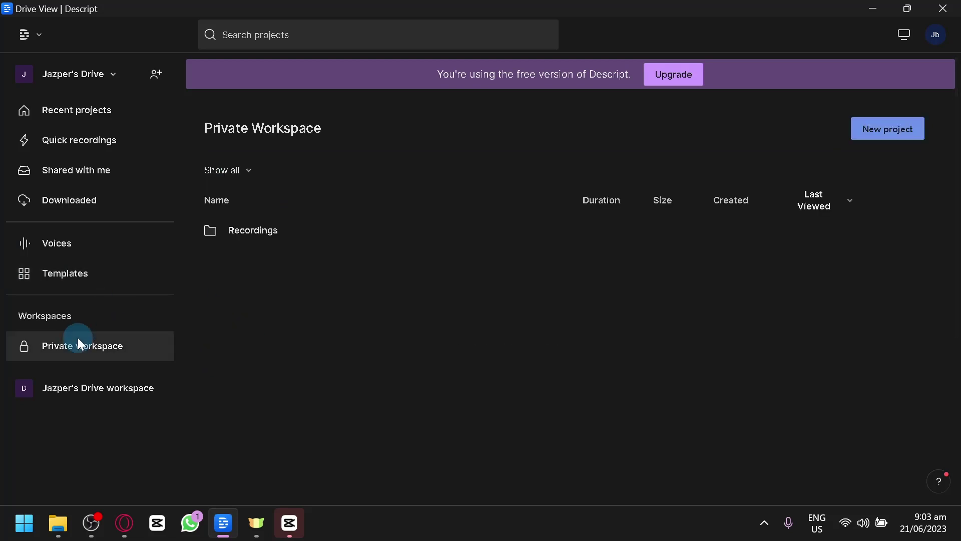
Return to the Overdub Voices list and start creating a new voice
left_click(113, 257)
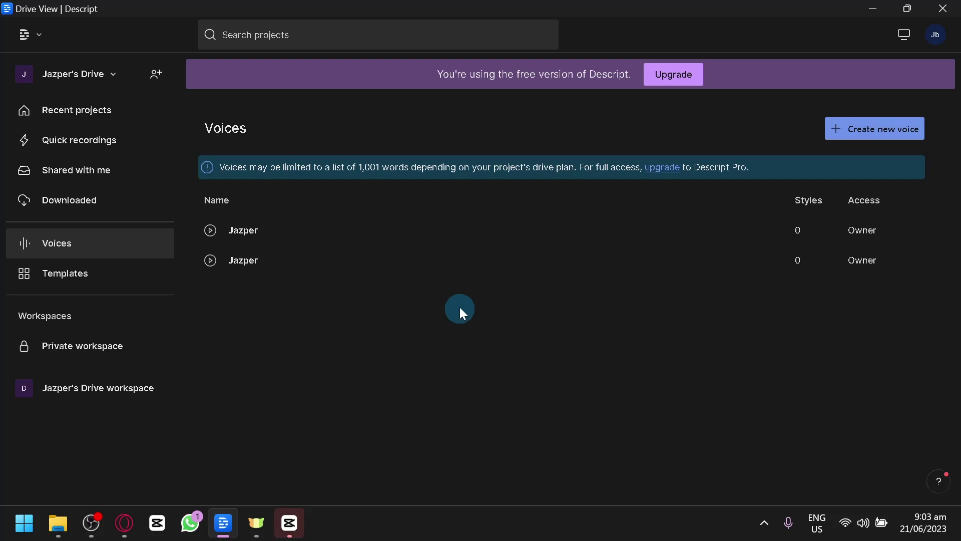
left_click(868, 141)
Confirm the new voice under its default name, then switch projects back to the Voices page
left_click(590, 320)
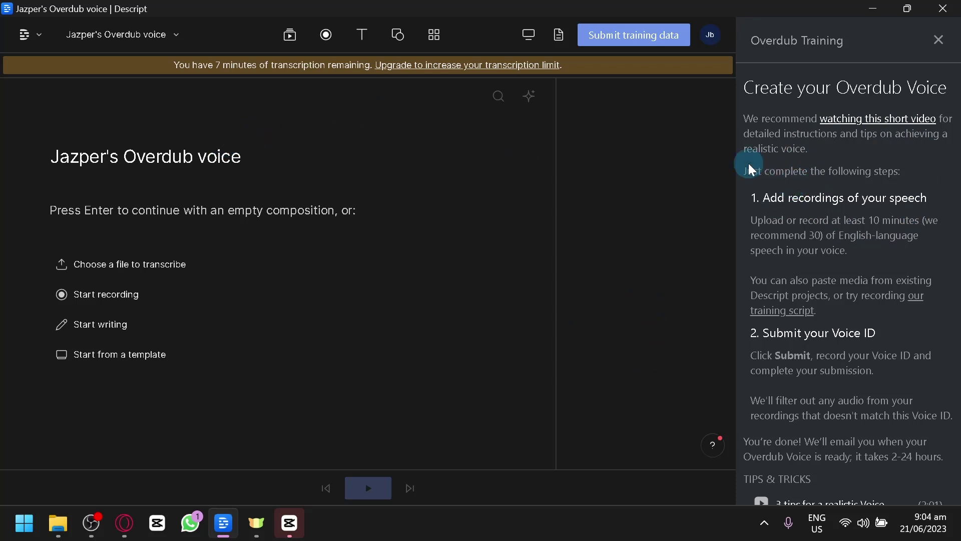
left_click(36, 48)
left_click(47, 76)
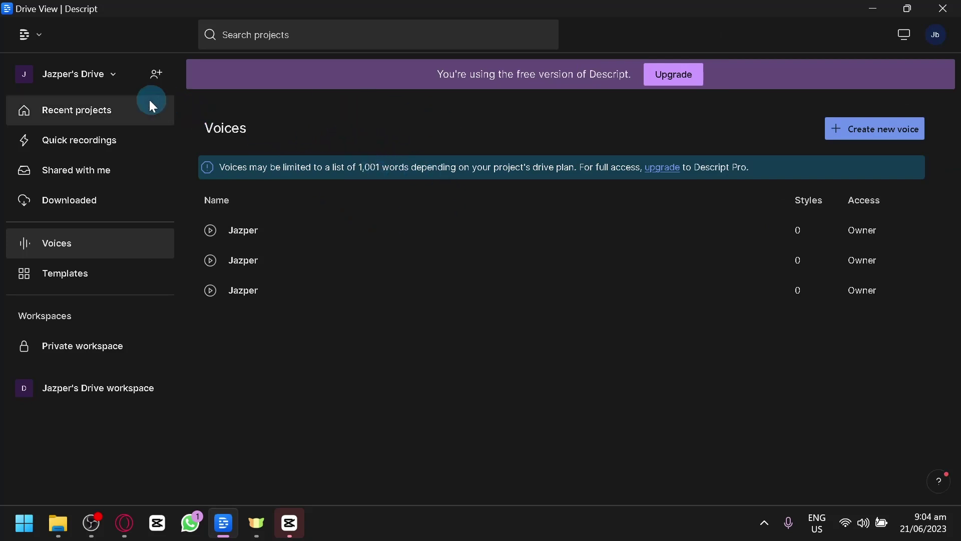
From the Recent projects list, create a new blank Untitled project
left_click(128, 106)
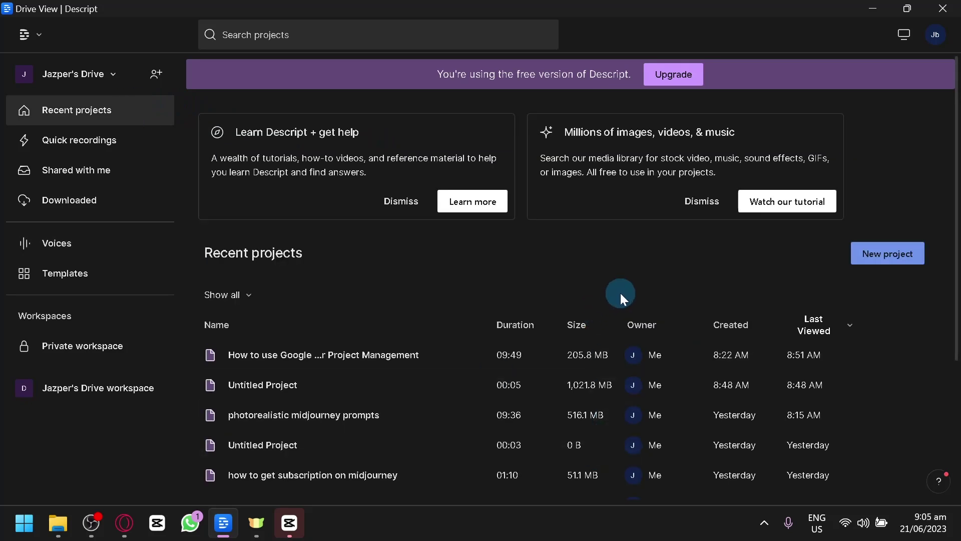
left_click(877, 255)
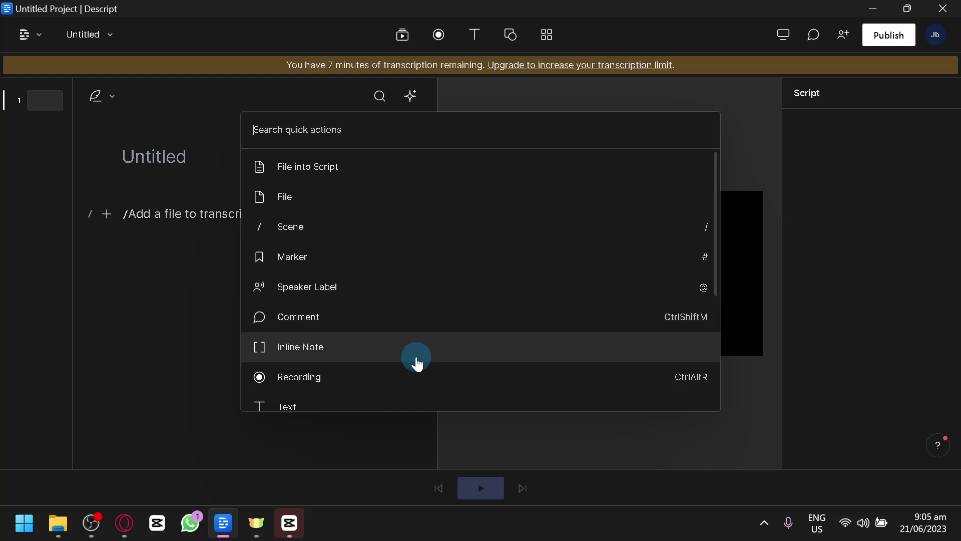
Dismiss the quick-actions list and preview the toolbar's Shapes and Text options
scroll(436, 383, "down", 2)
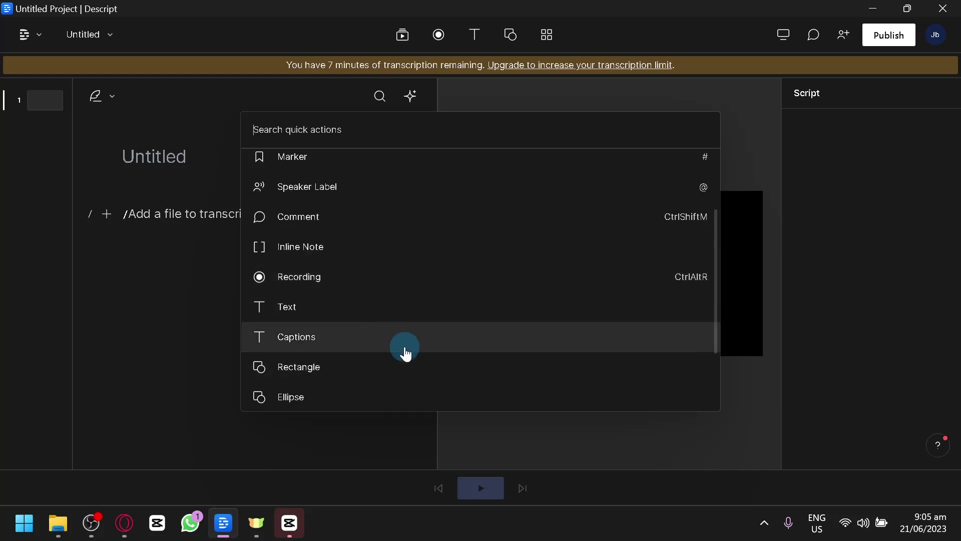
scroll(404, 352, "down", 2)
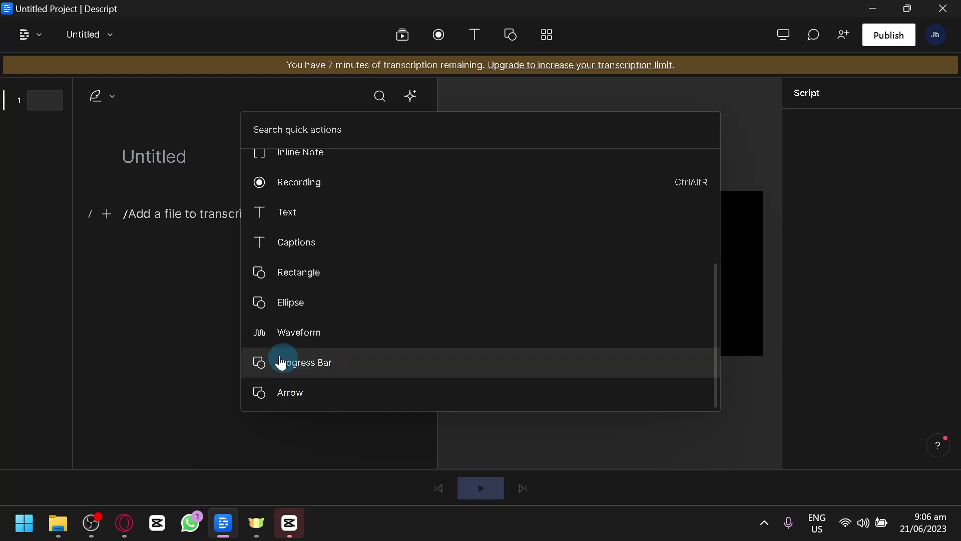
left_click(160, 219)
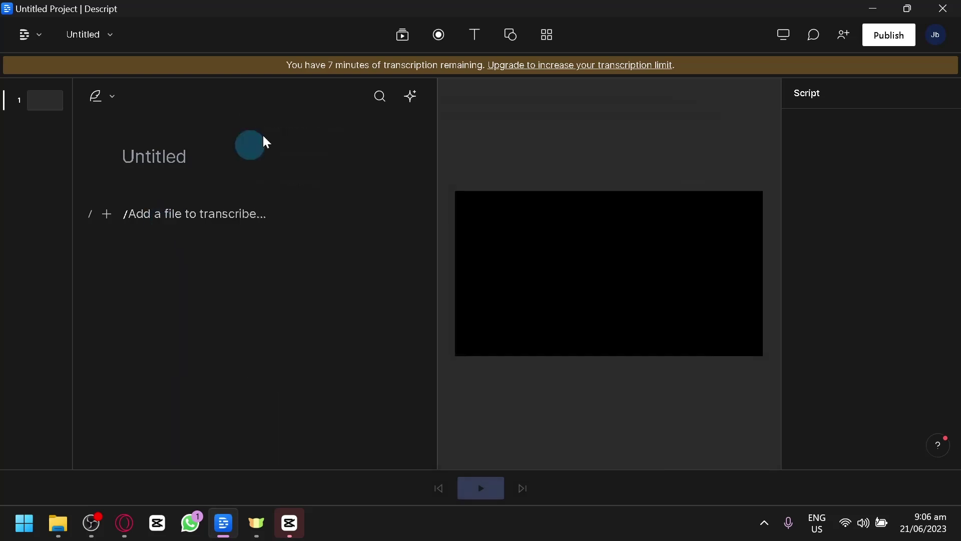
left_click(511, 40)
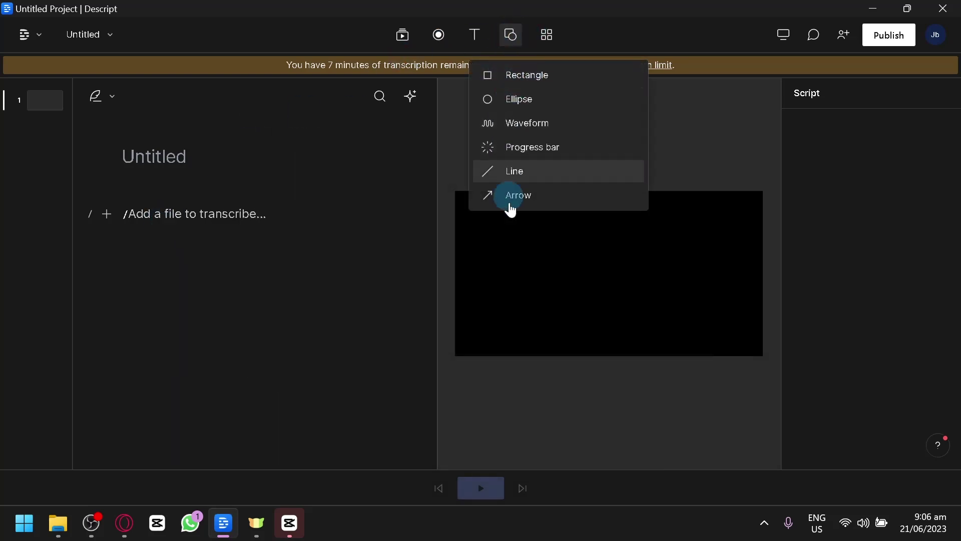
left_click(481, 39)
left_click(483, 39)
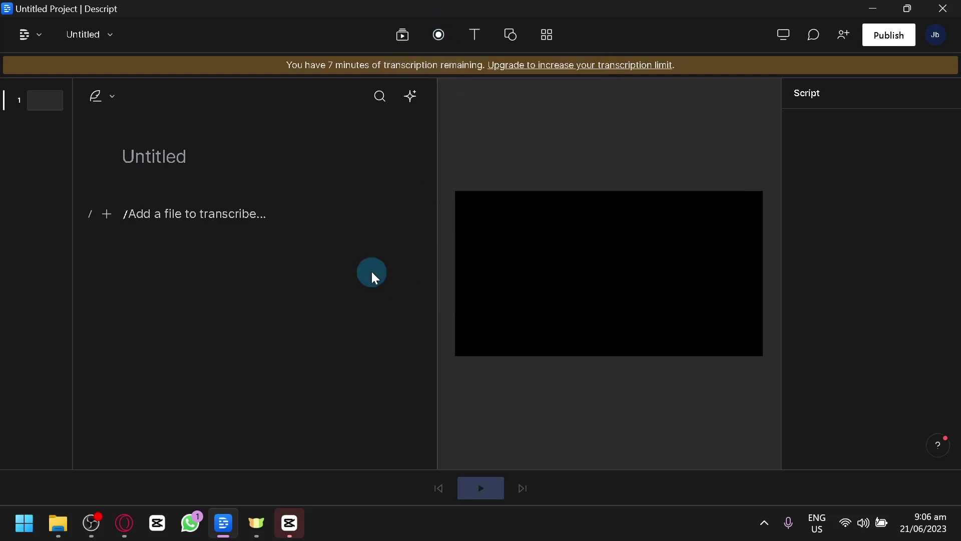
left_click(29, 35)
left_click(60, 75)
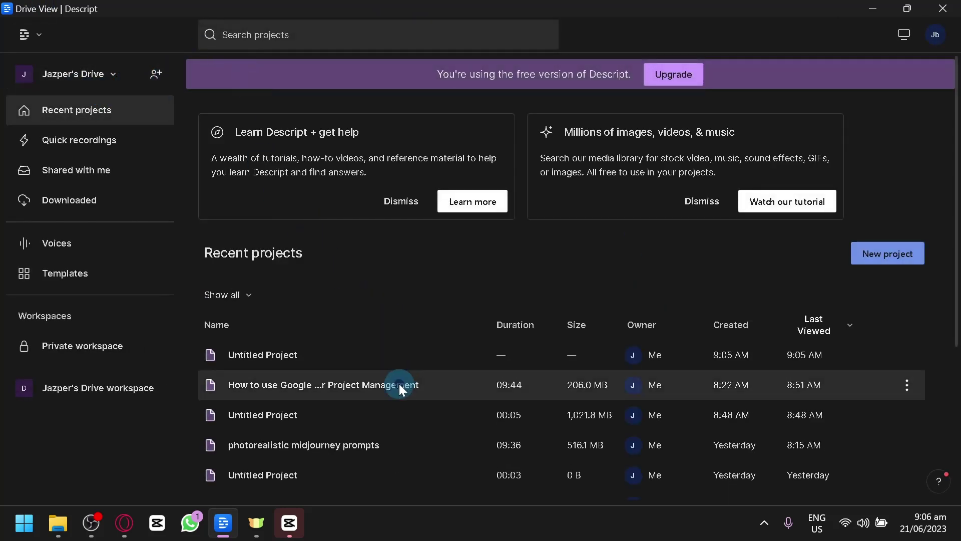
left_click(399, 386)
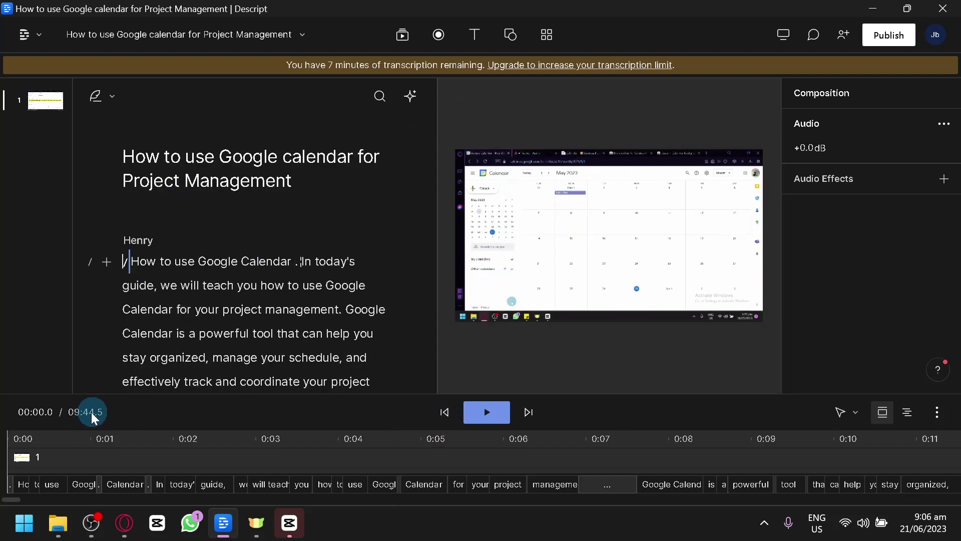
scroll(256, 253, "down", 5)
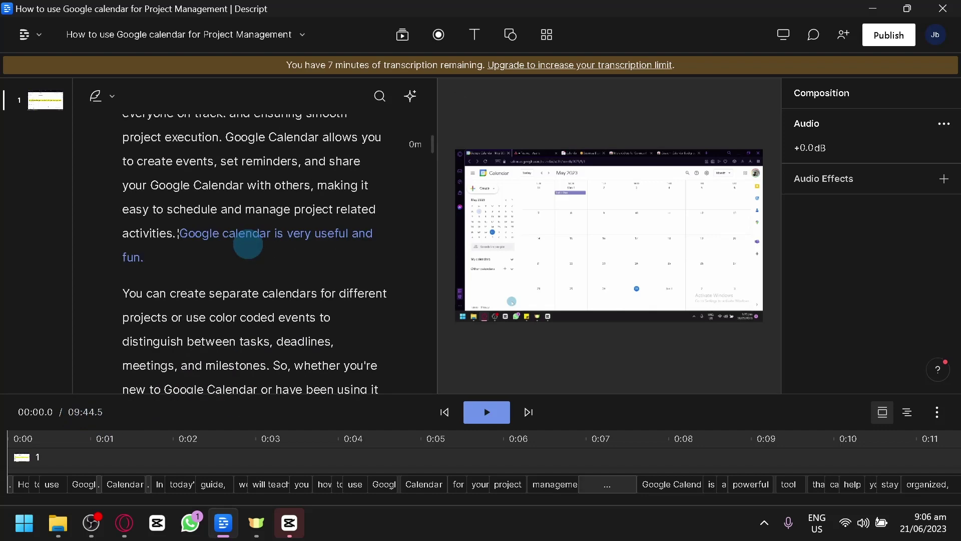
scroll(248, 244, "up", 5)
scroll(246, 255, "down", 9)
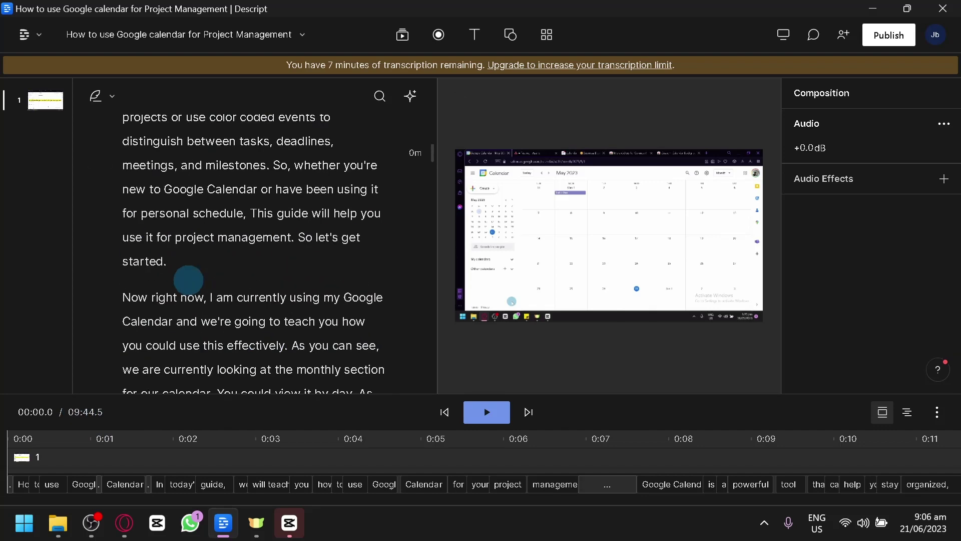
scroll(189, 281, "down", 15)
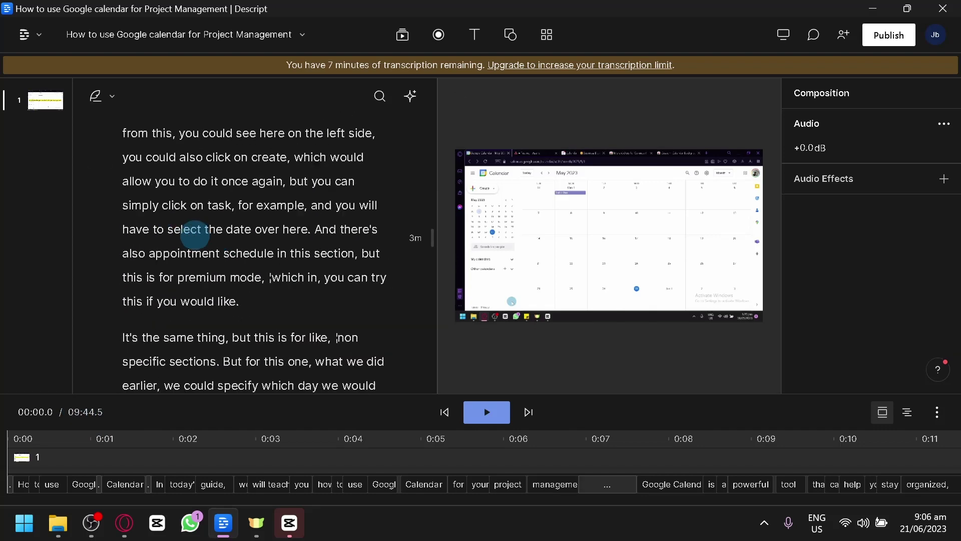
scroll(222, 221, "down", 10)
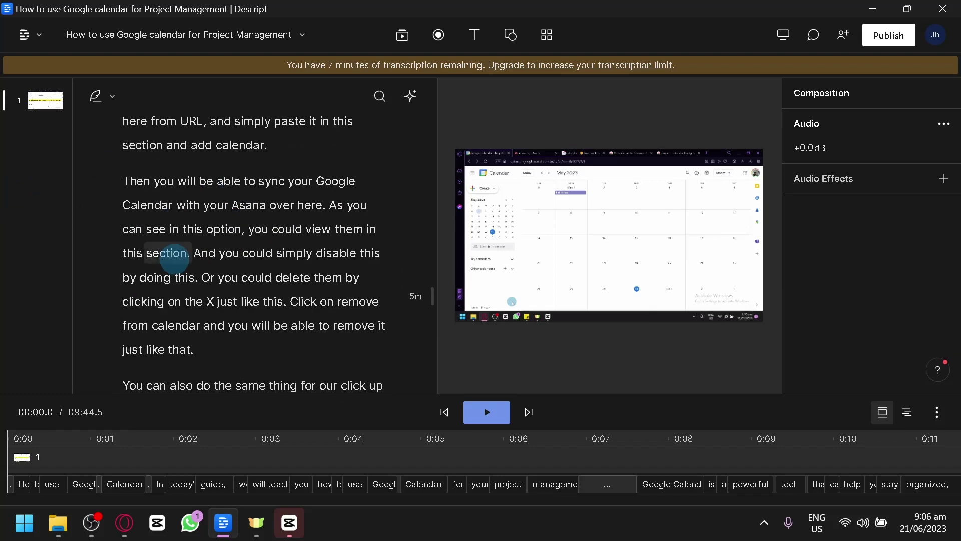
scroll(193, 180, "up", 8)
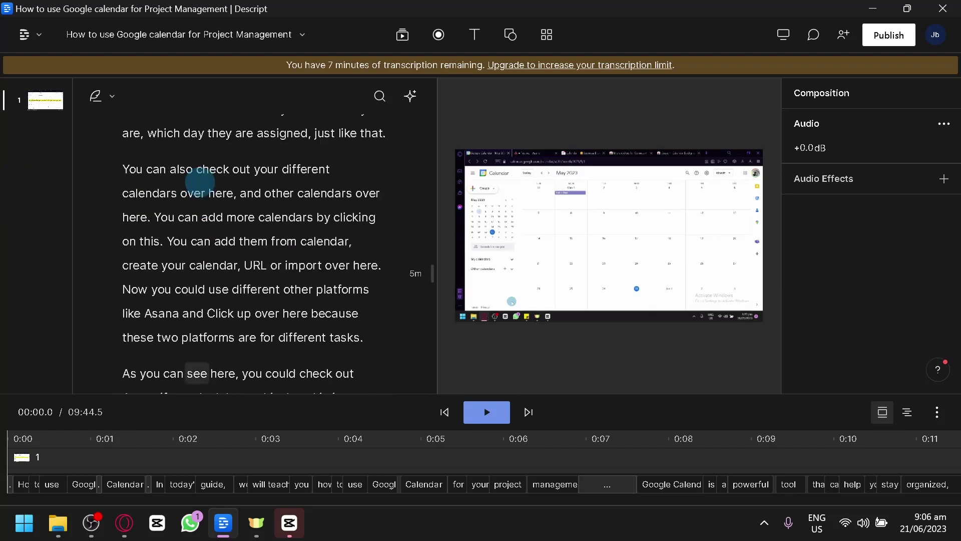
scroll(200, 182, "up", 10)
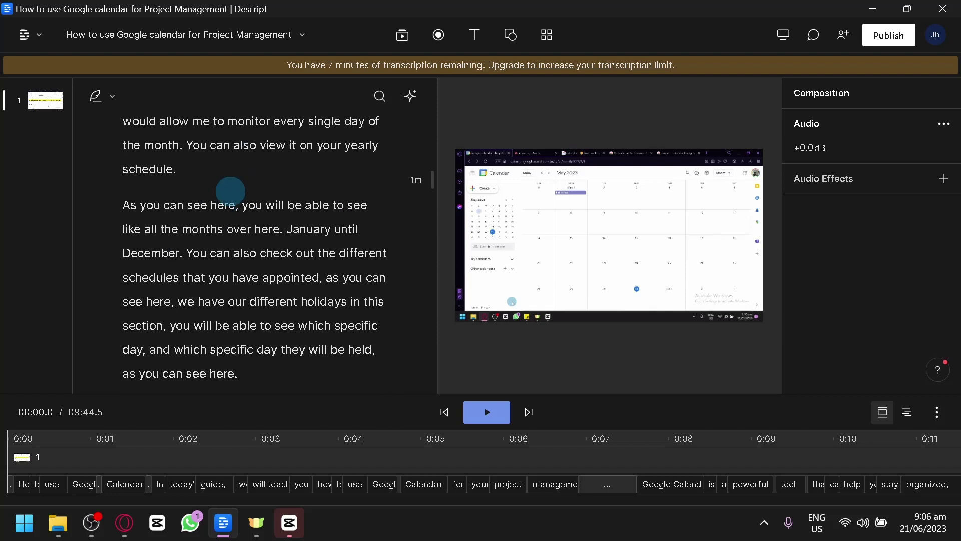
scroll(228, 190, "up", 10)
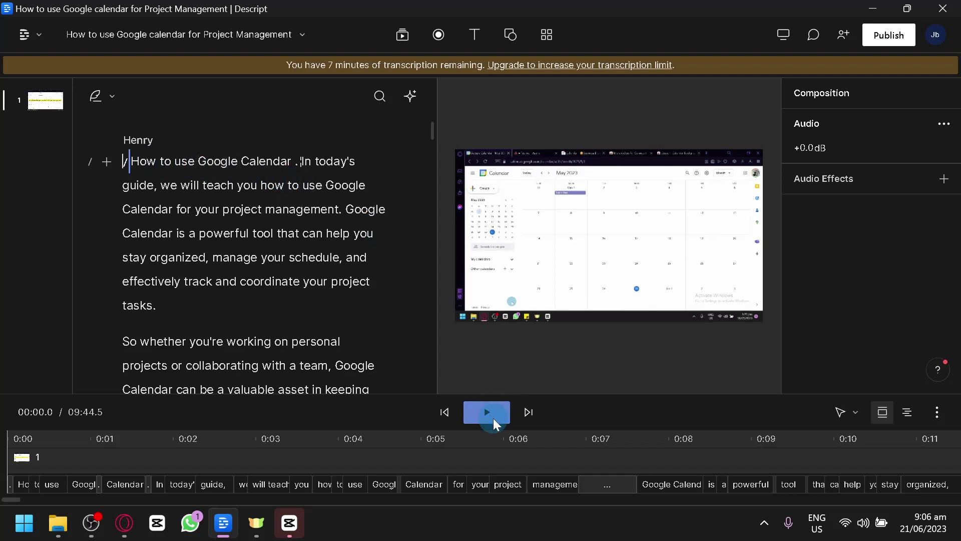
Delete 'Google' from the title sentence so it reads 'How to use Calendar'
left_click(494, 419)
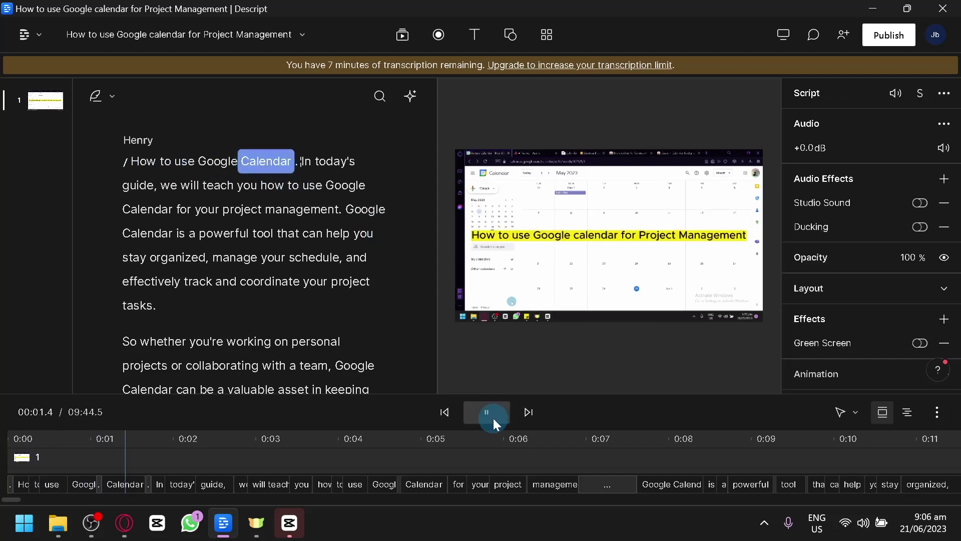
left_click(494, 419)
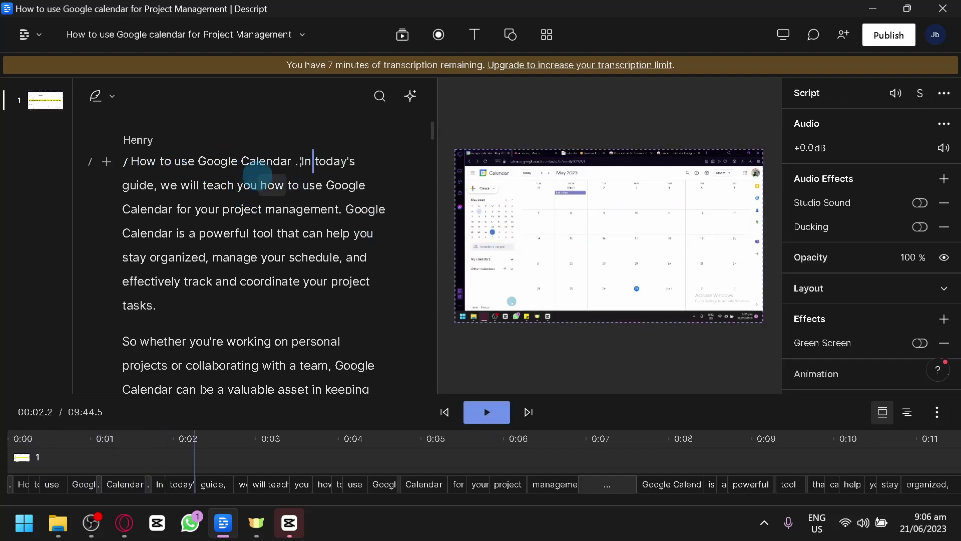
left_click(176, 161)
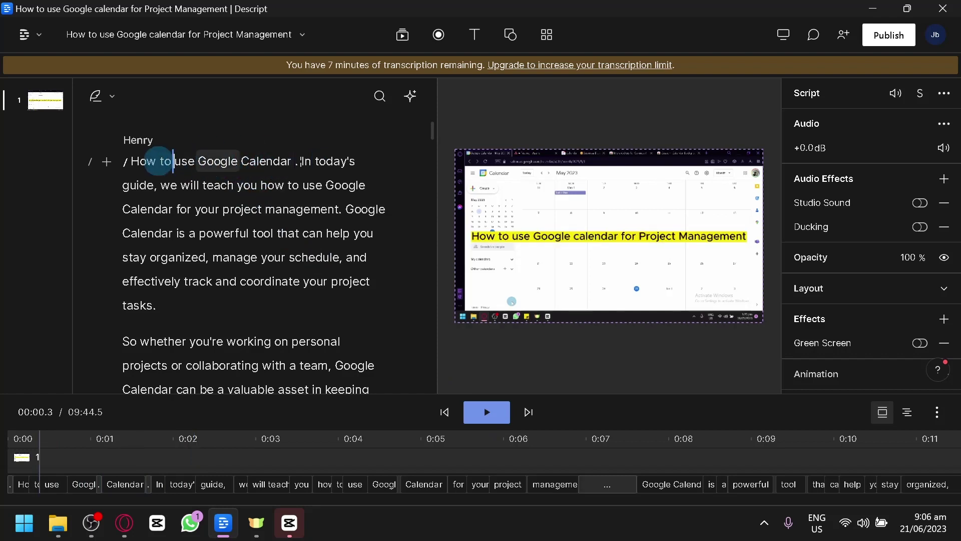
left_click(237, 161)
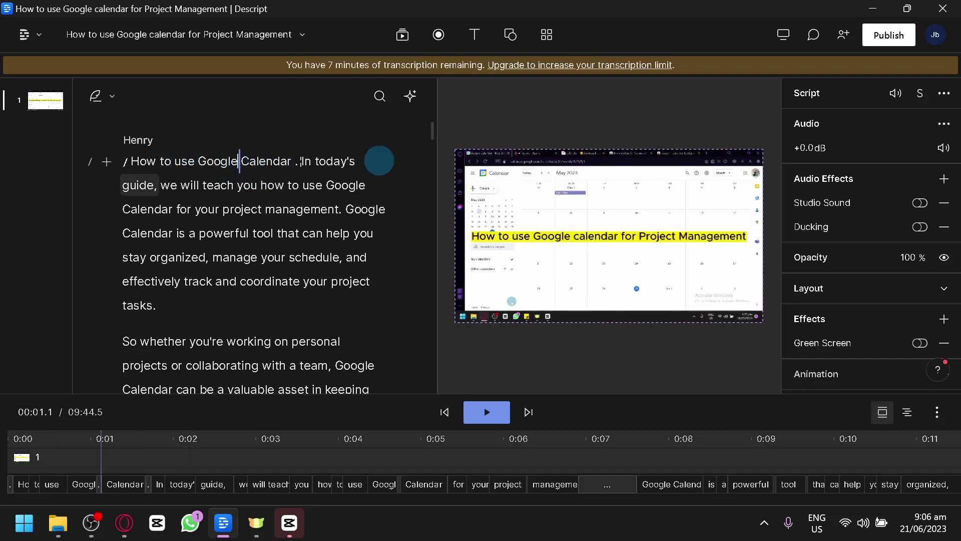
key("ctrl+shift+Left")
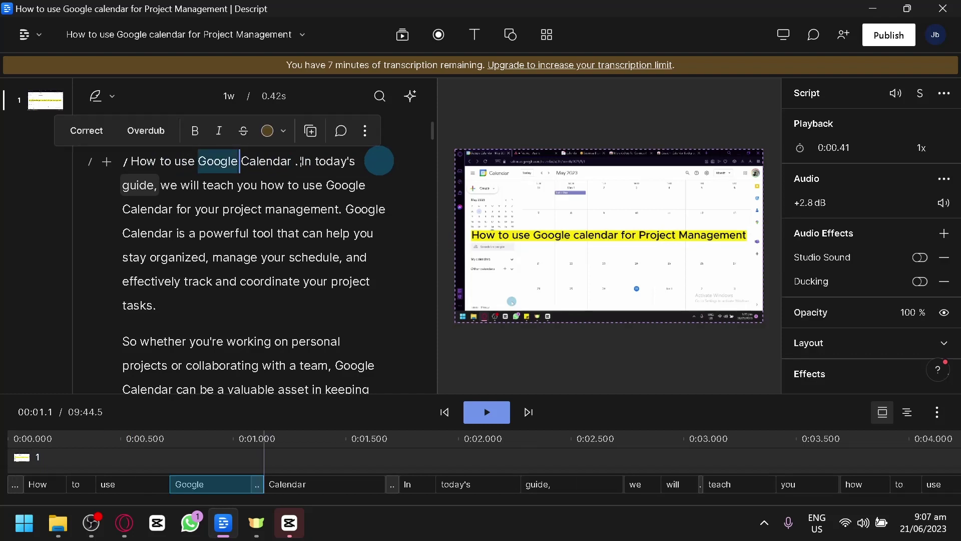
key("BackSpace")
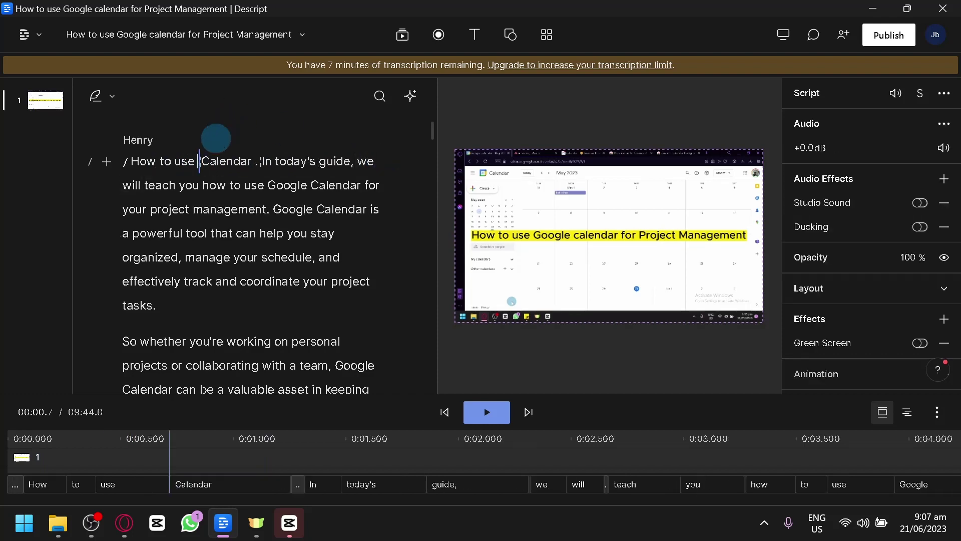
Play back the edited opening line and scroll through the 9:44 transcript
left_click(131, 161)
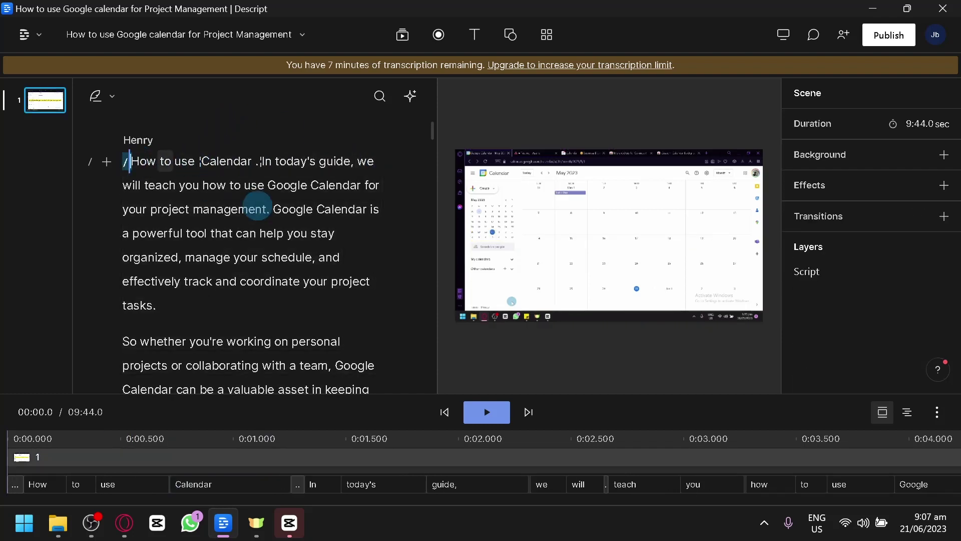
left_click(482, 413)
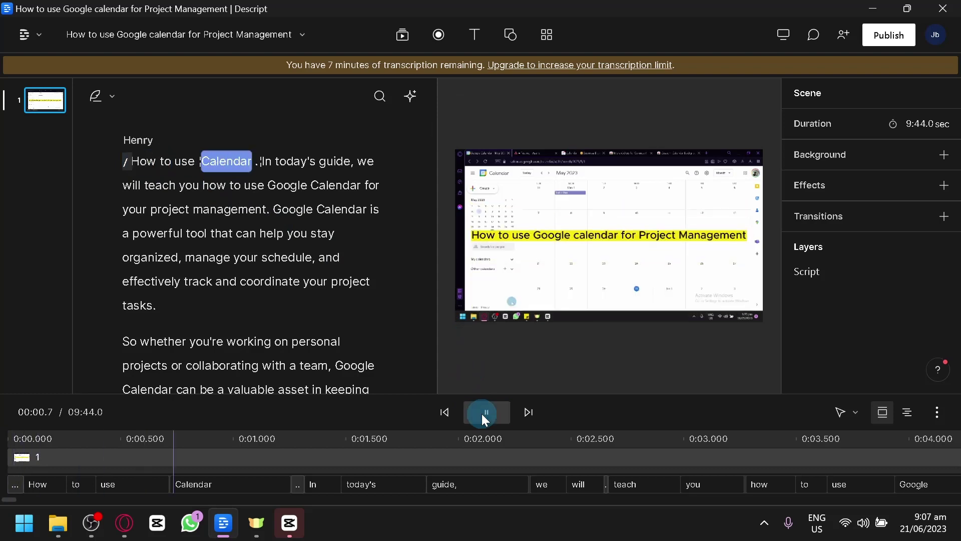
left_click(482, 413)
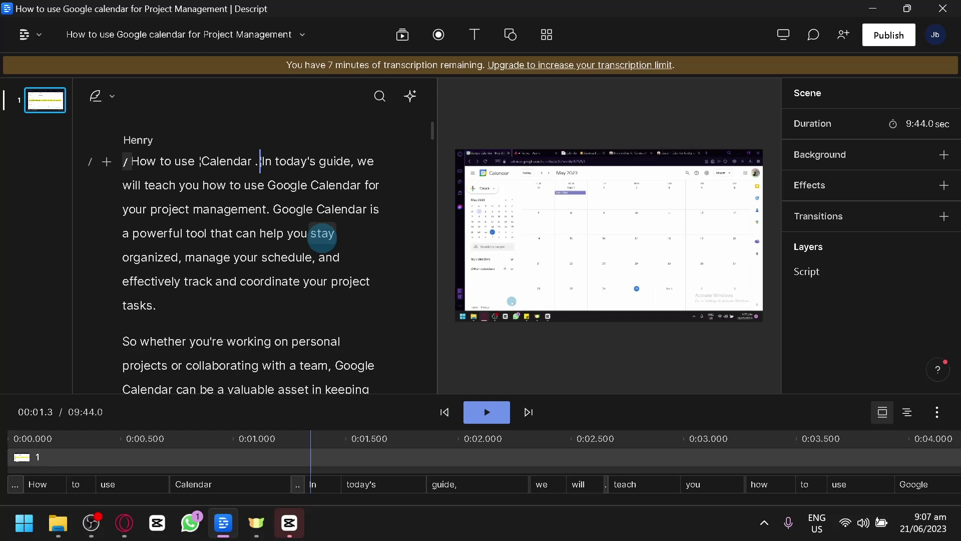
scroll(323, 235, "down", 15)
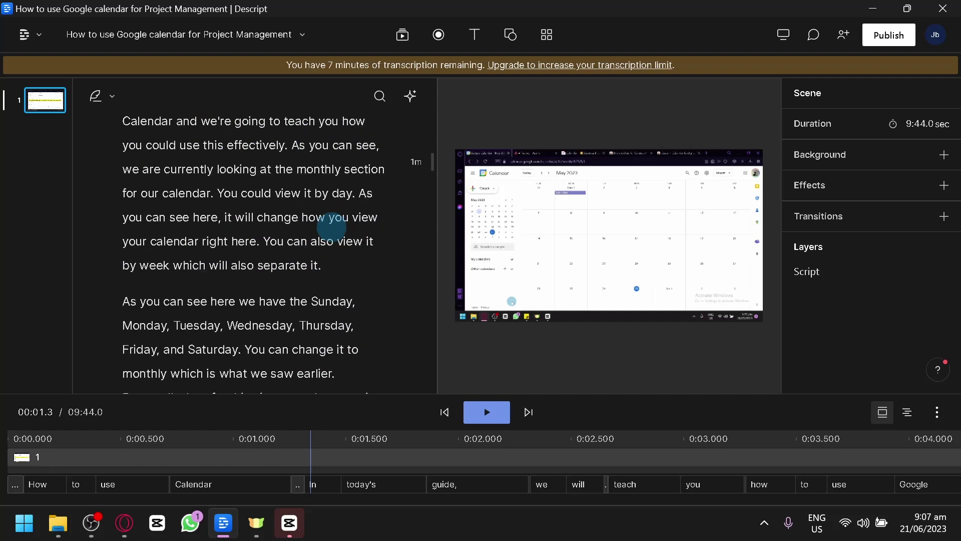
scroll(230, 230, "down", 15)
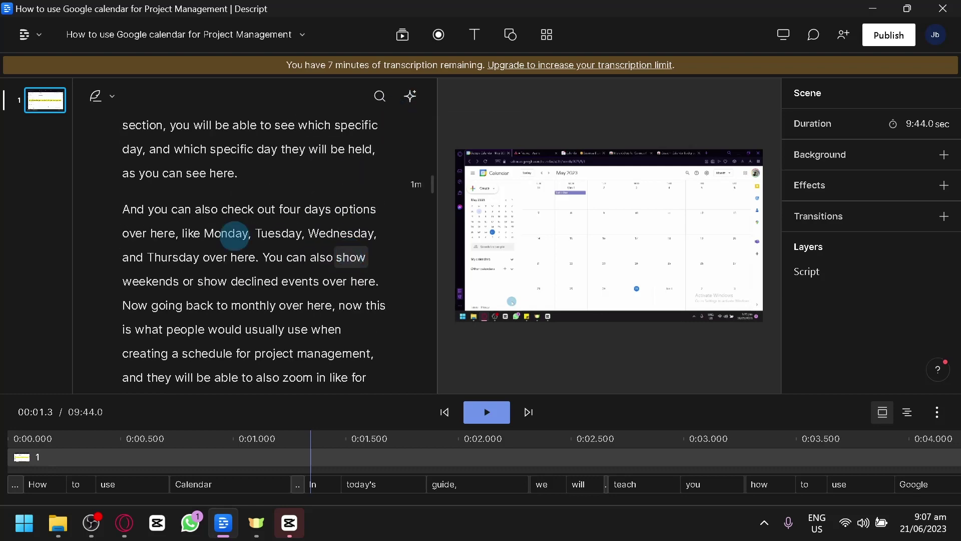
scroll(265, 250, "down", 20)
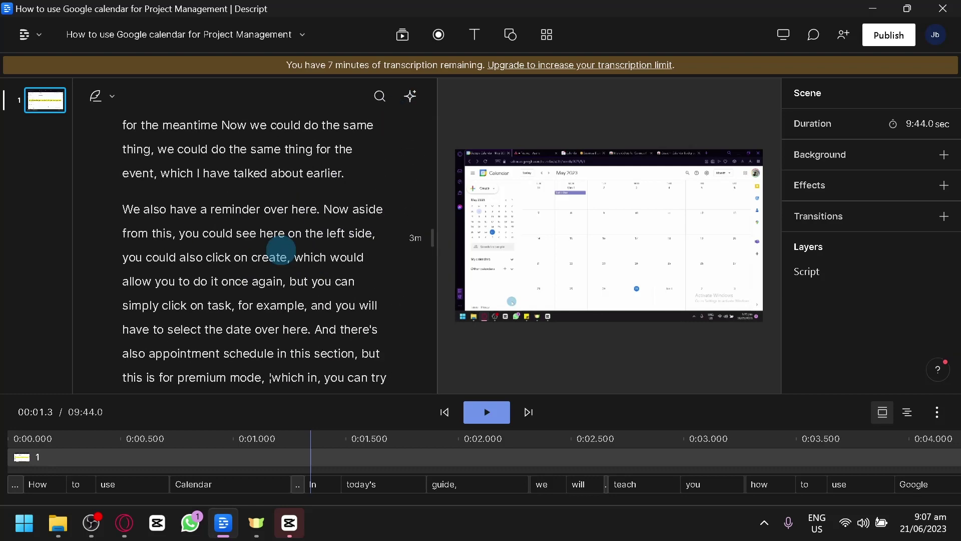
scroll(290, 250, "up", 20)
scroll(285, 272, "down", 15)
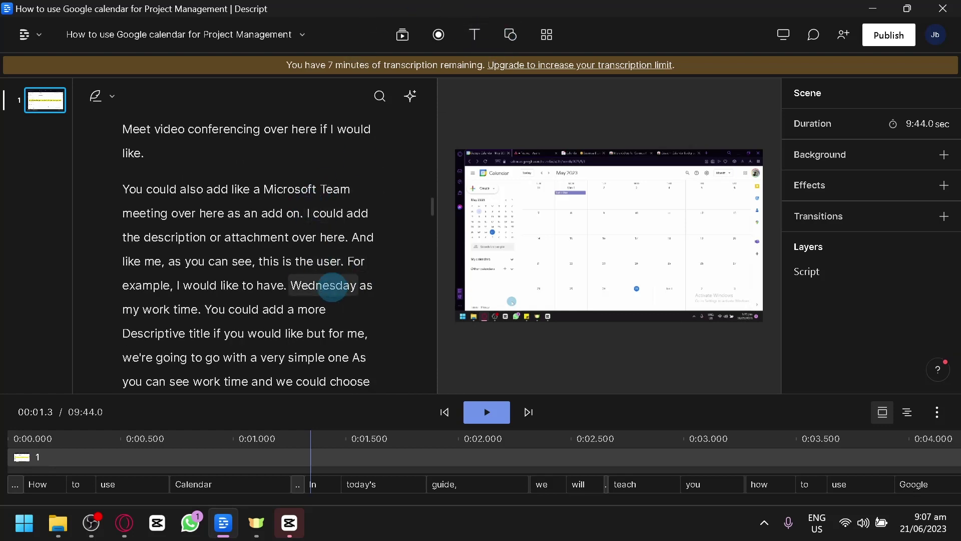
scroll(215, 176, "up", 2)
Select the guest and video-conferencing sentences and add captions over them
left_click_drag(145, 252, 122, 206)
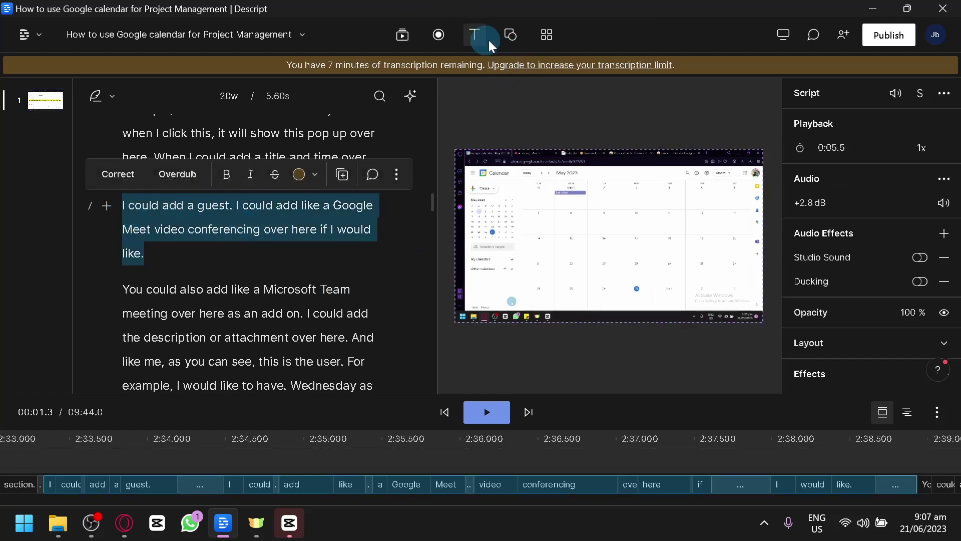
left_click(475, 36)
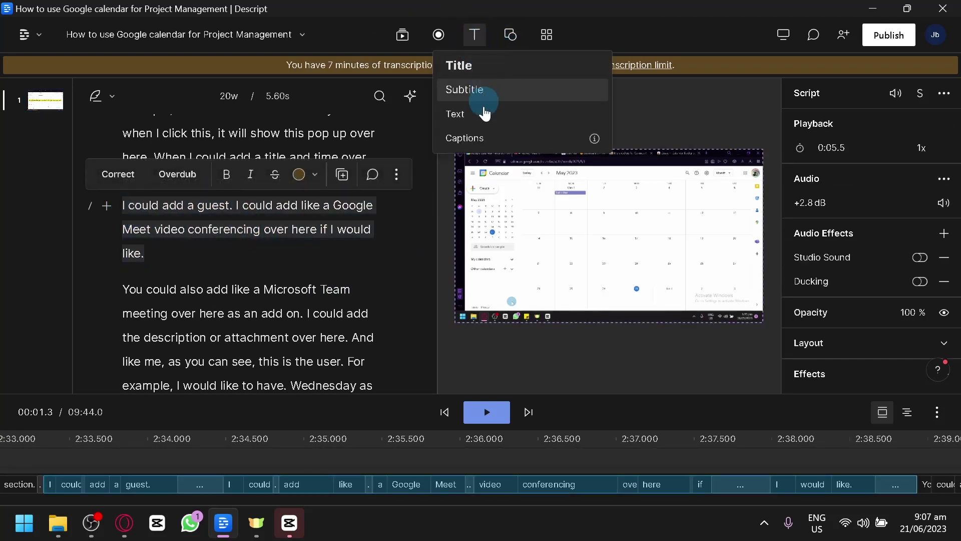
left_click(490, 138)
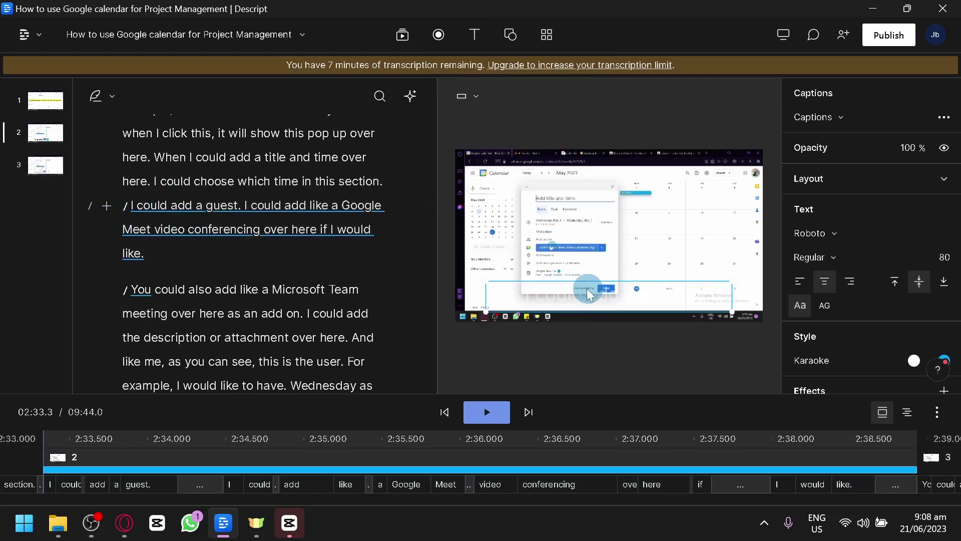
Set the Karaoke caption style's active-word fill to black #000000
scroll(802, 275, "down", 2)
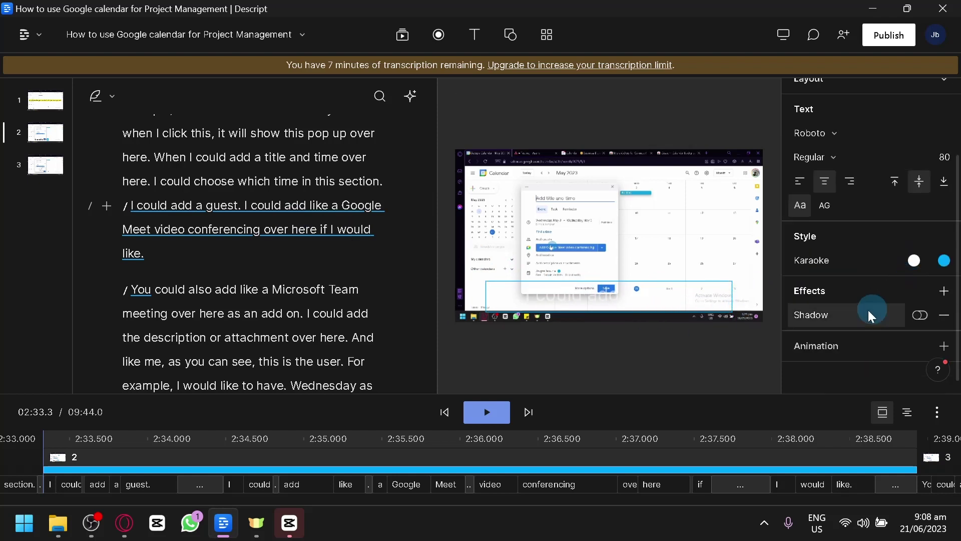
left_click(823, 267)
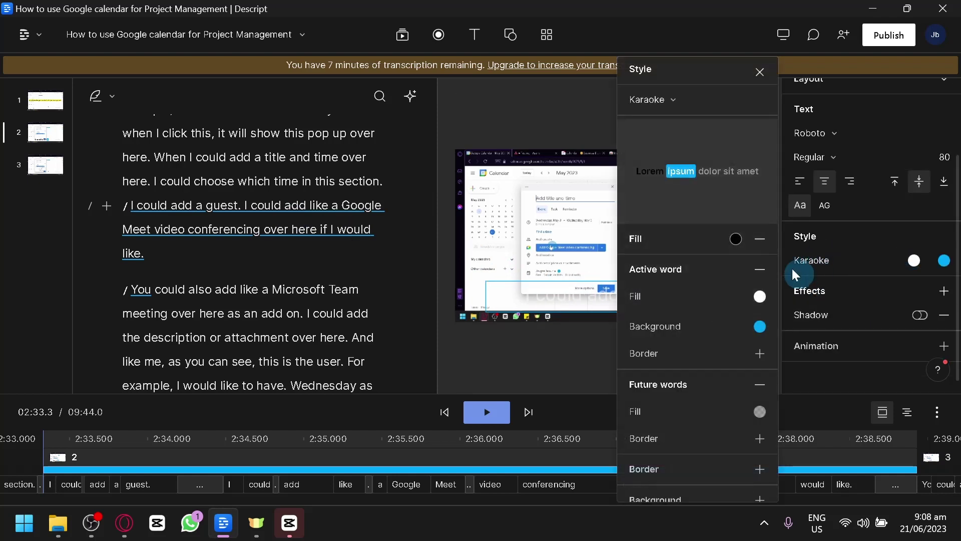
left_click(759, 298)
left_click(639, 257)
left_click(643, 222)
left_click(744, 304)
left_click(770, 347)
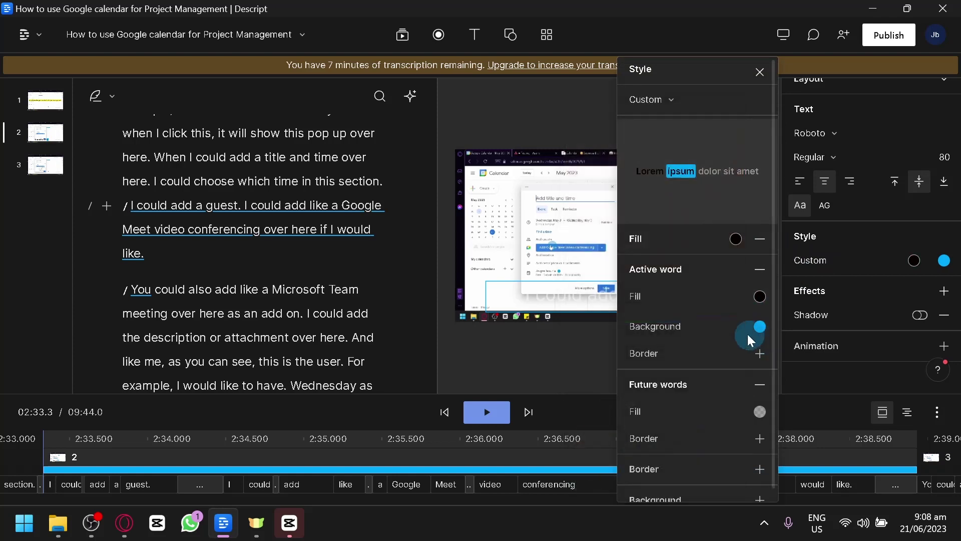
left_click(761, 74)
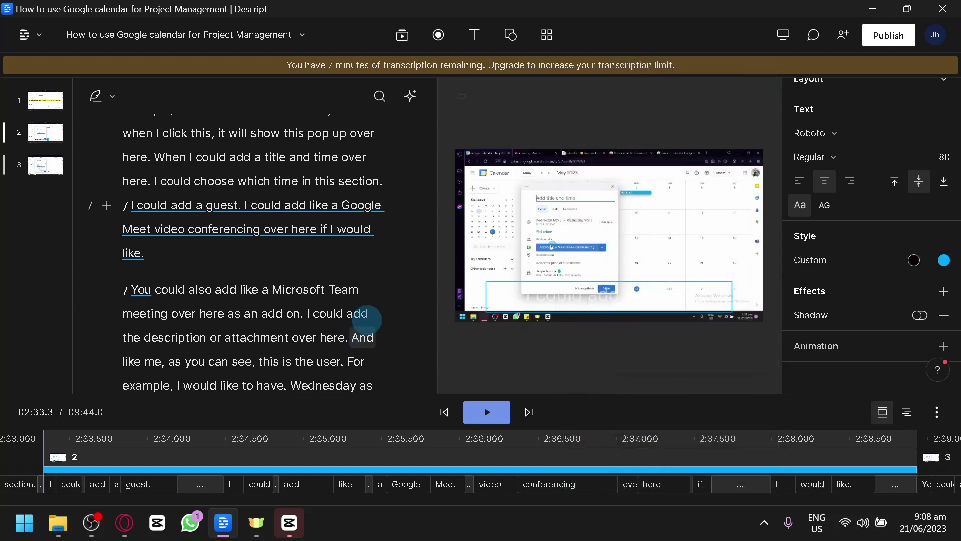
left_click(133, 209)
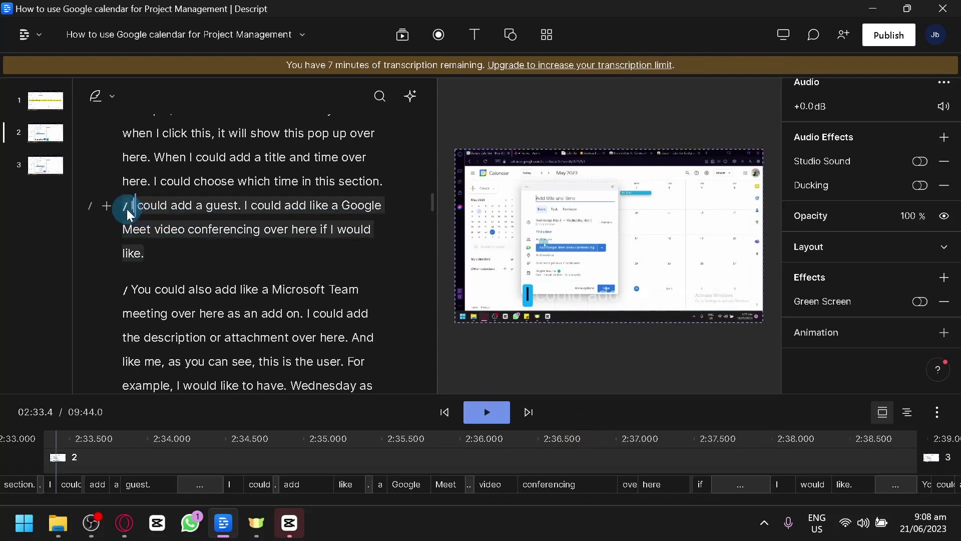
left_click(489, 412)
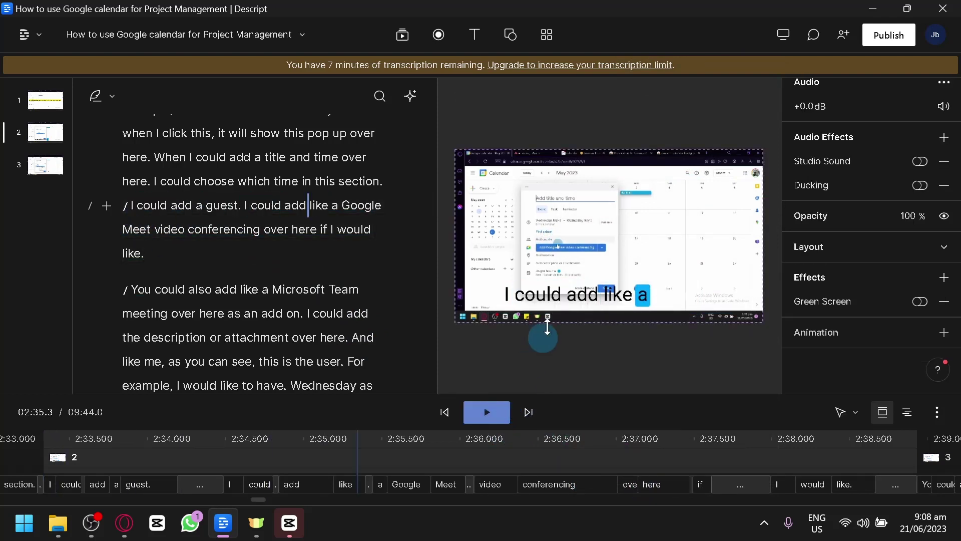
left_click(575, 311)
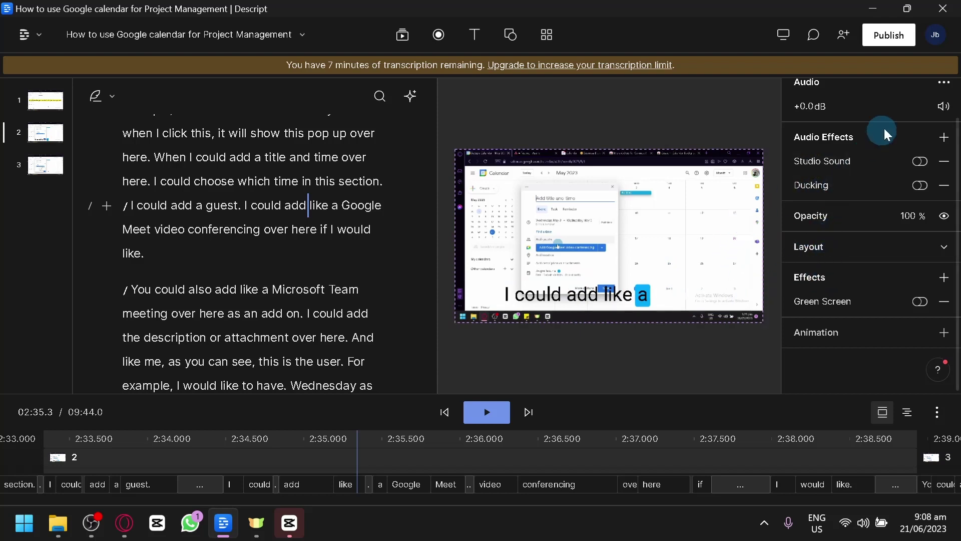
scroll(894, 143, "up", 1)
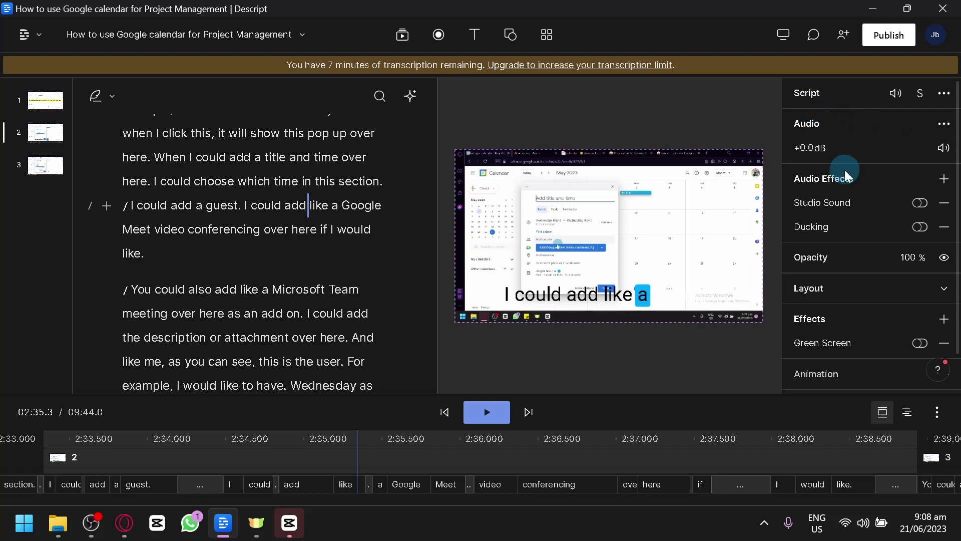
scroll(835, 295, "down", 1)
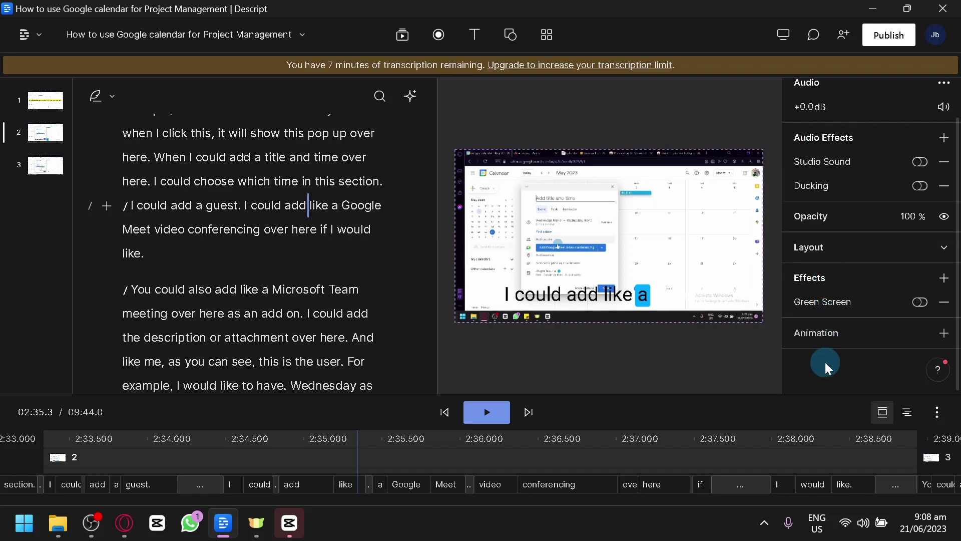
left_click(302, 38)
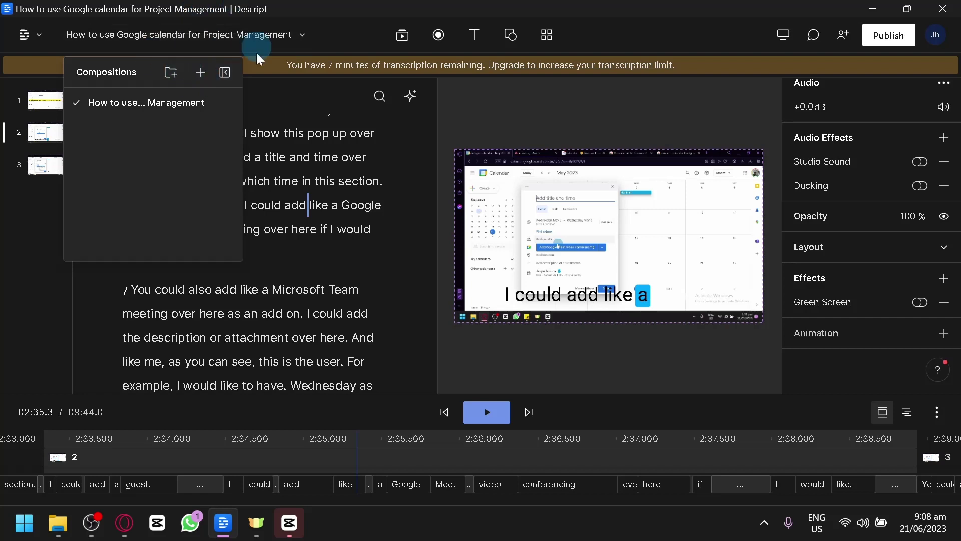
left_click(788, 35)
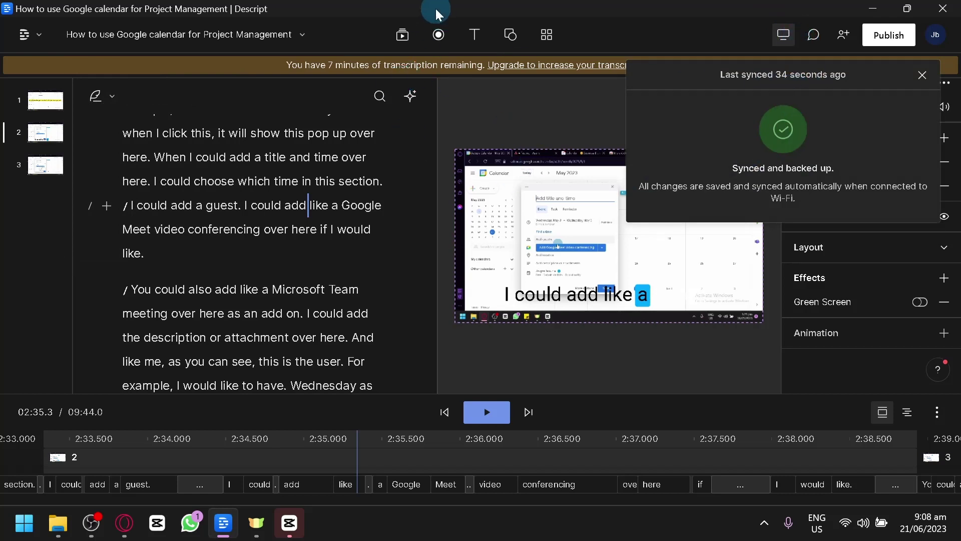
left_click(924, 80)
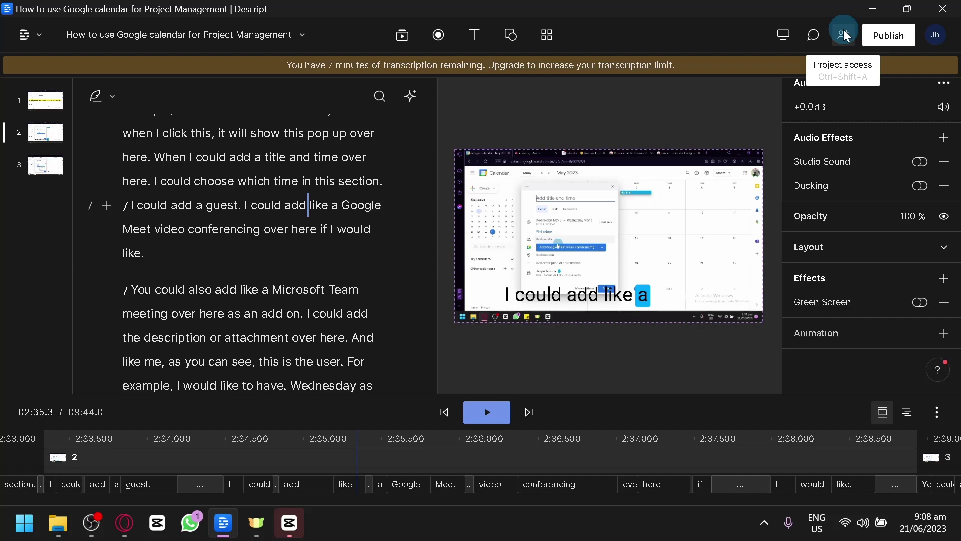
left_click(586, 163)
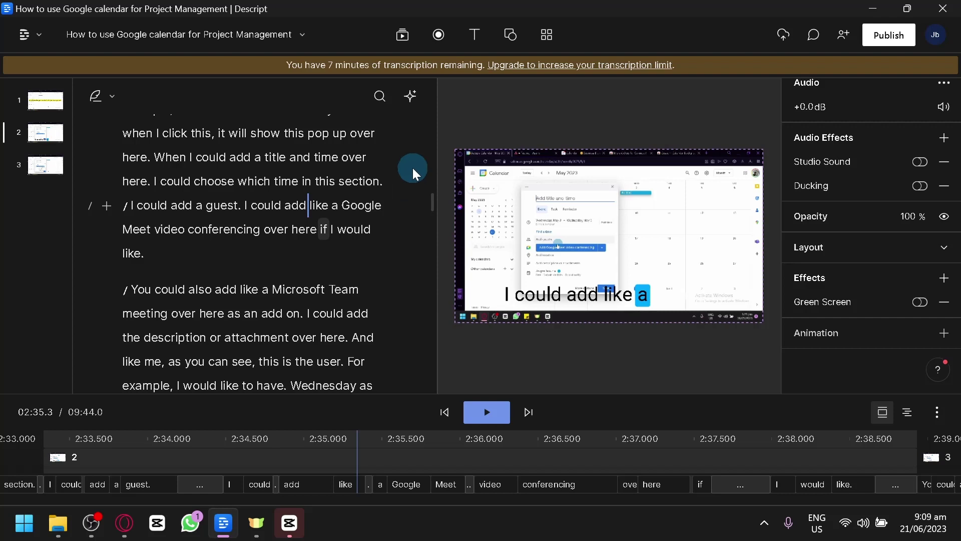
left_click(91, 523)
left_click(91, 523)
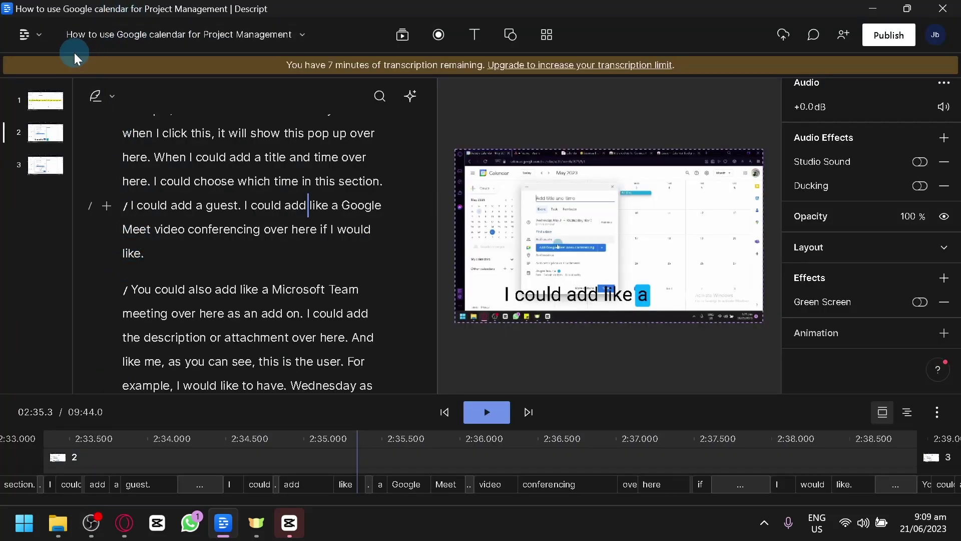
Open Descript's pricing page from the upgrade-transcription-limit banner link
left_click(36, 43)
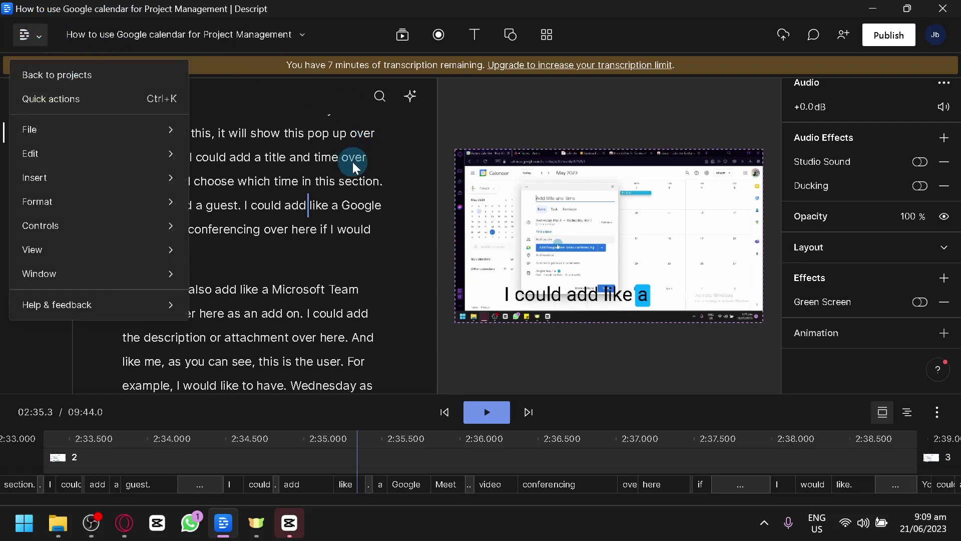
left_click(510, 97)
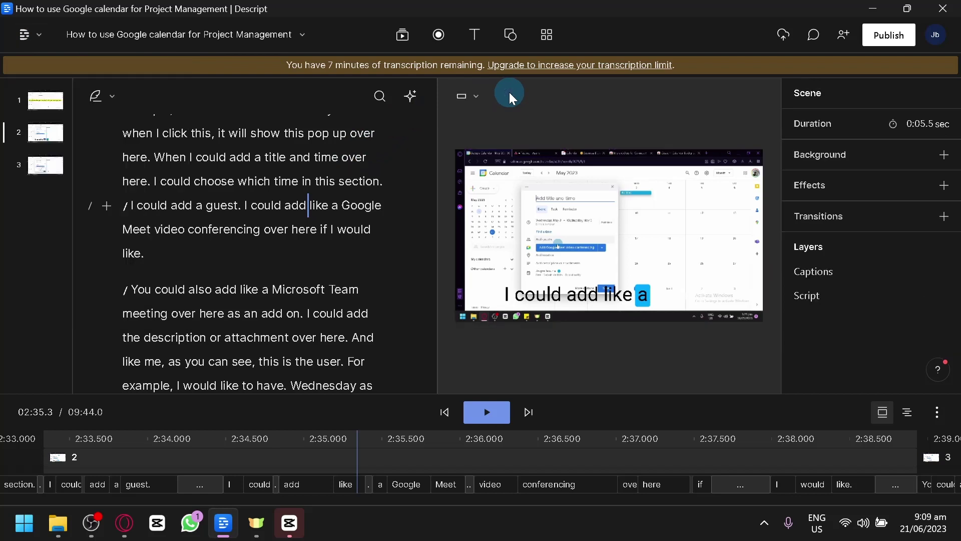
left_click(521, 68)
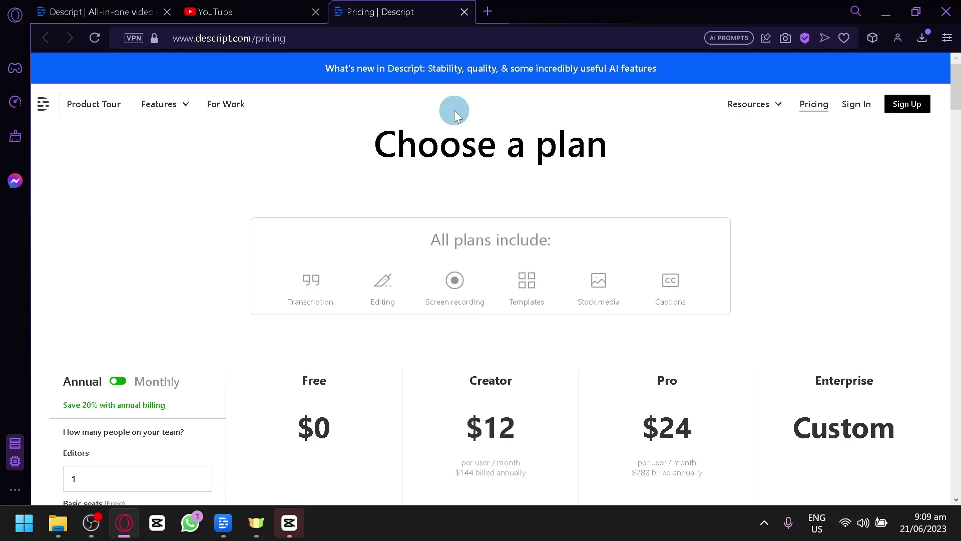
Switch Descript's plan prices to monthly billing, showing Creator at $15 and Pro at $30
scroll(454, 110, "down", 2)
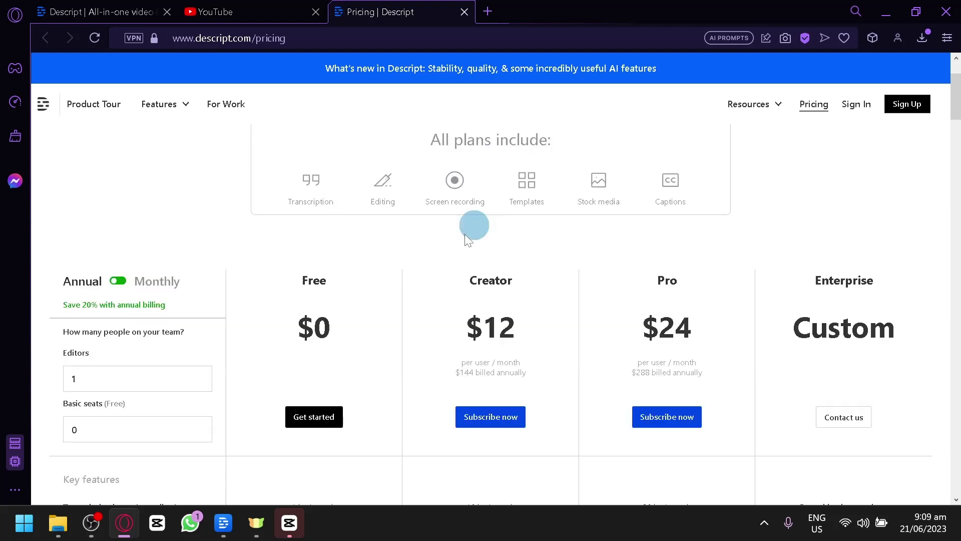
left_click(117, 282)
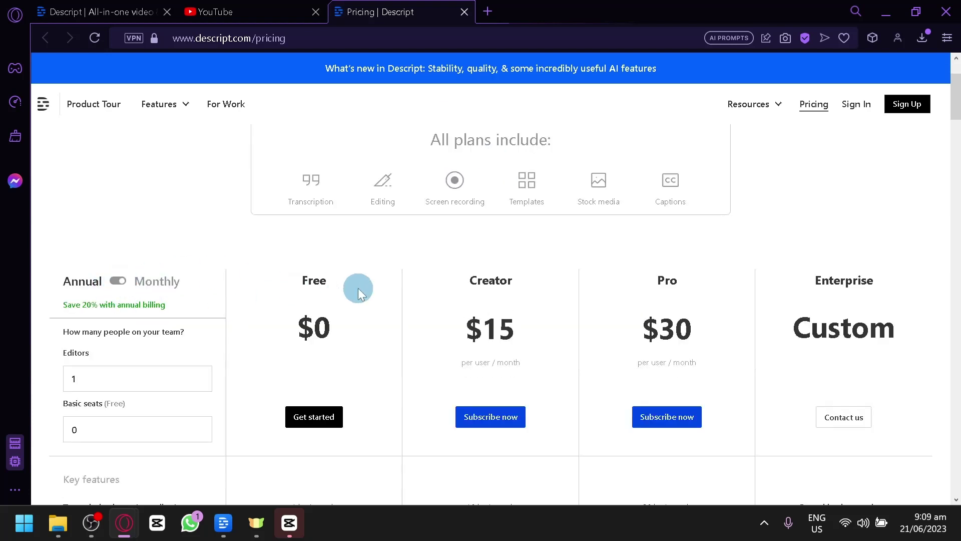
scroll(359, 287, "down", 2)
scroll(300, 190, "down", 3)
scroll(330, 260, "up", 2)
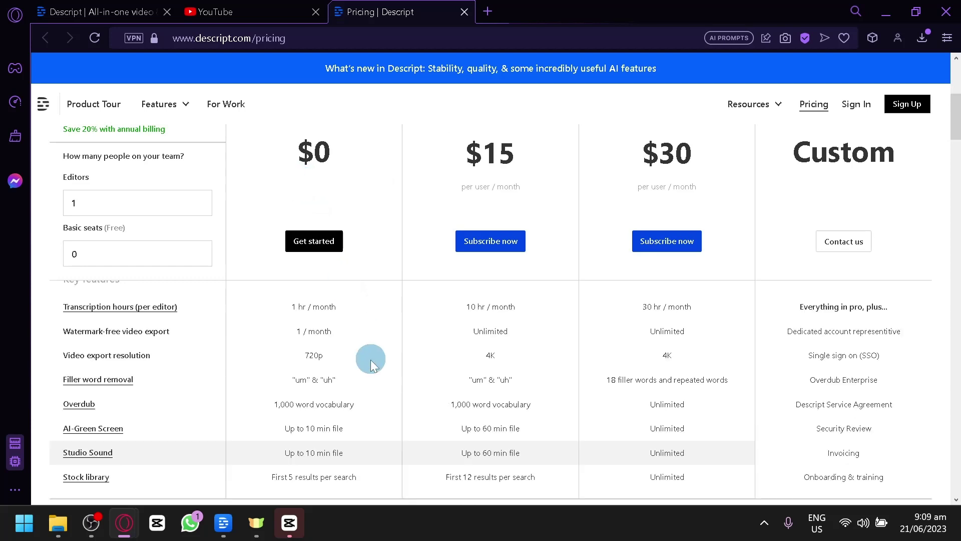
scroll(345, 345, "down", 1)
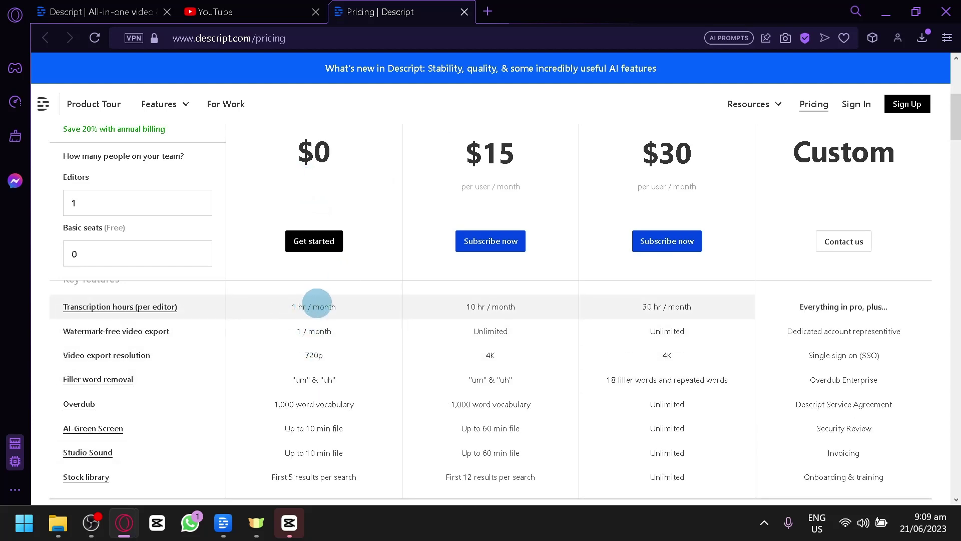
mouse_move(140, 307)
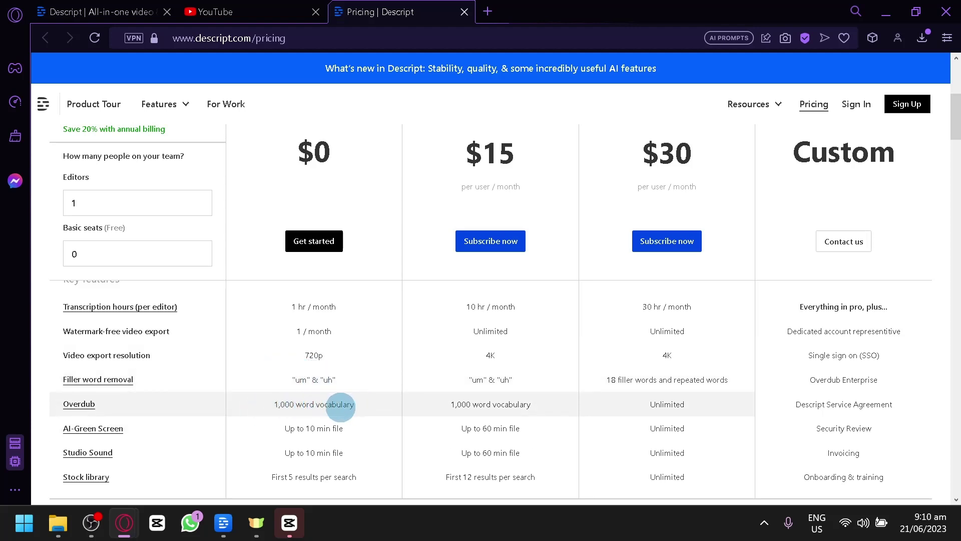
Scroll through the pricing page to compare the Creator and Pro plans
scroll(323, 420, "down", 2)
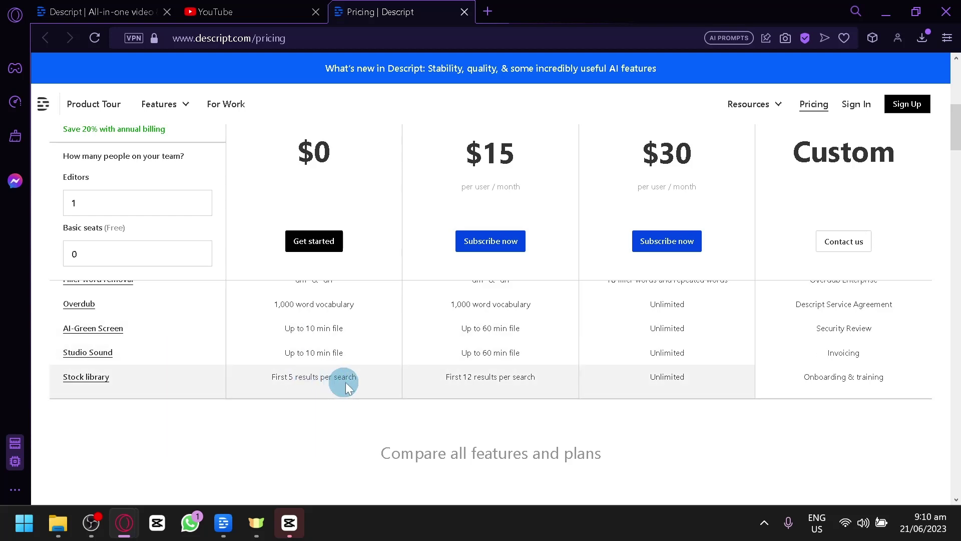
scroll(598, 386, "up", 10)
scroll(594, 384, "down", 2)
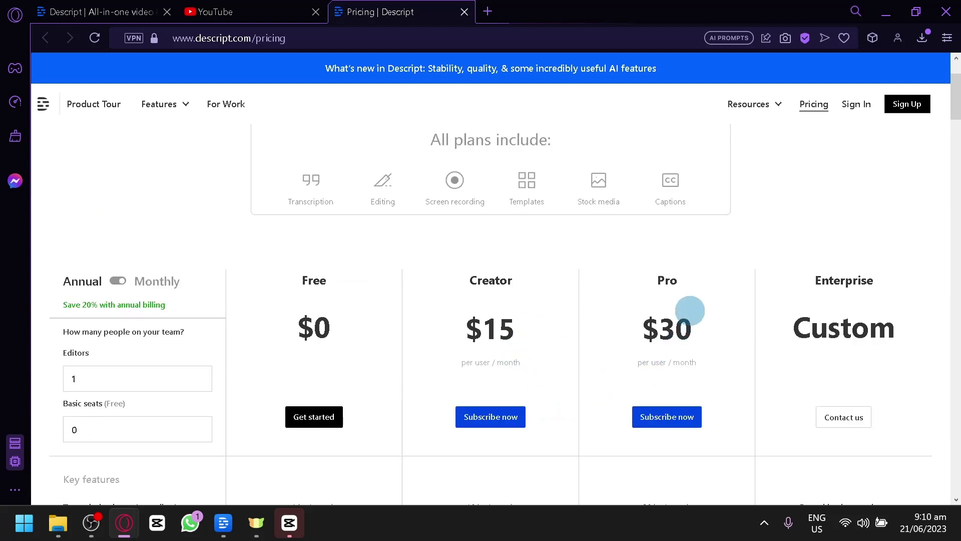
scroll(687, 311, "down", 2)
scroll(686, 310, "down", 2)
scroll(692, 294, "up", 2)
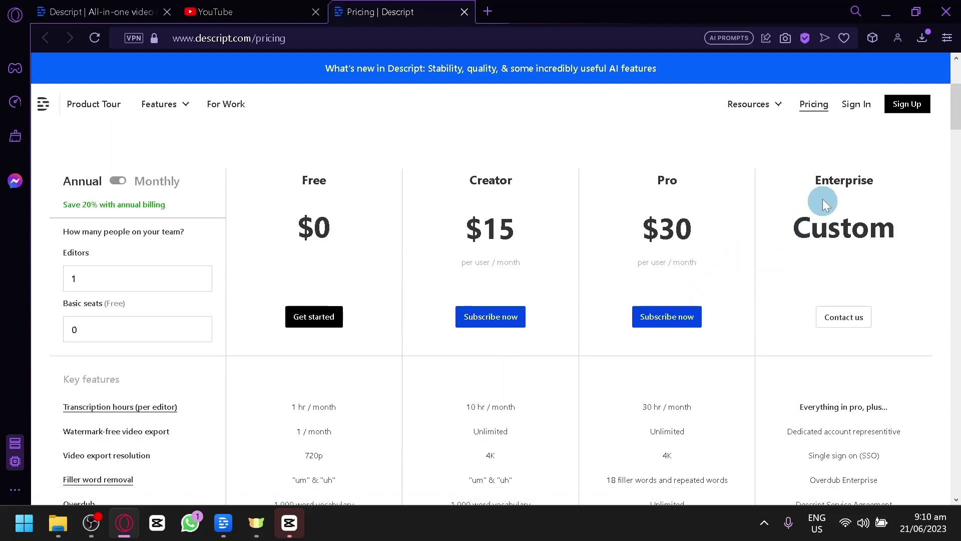
scroll(746, 353, "down", 2)
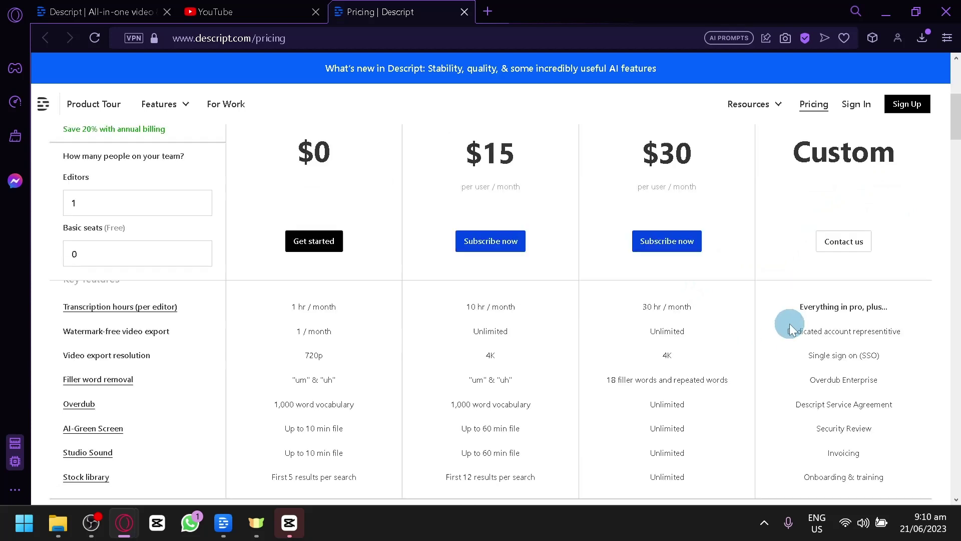
scroll(791, 330, "down", 2)
scroll(790, 335, "up", 4)
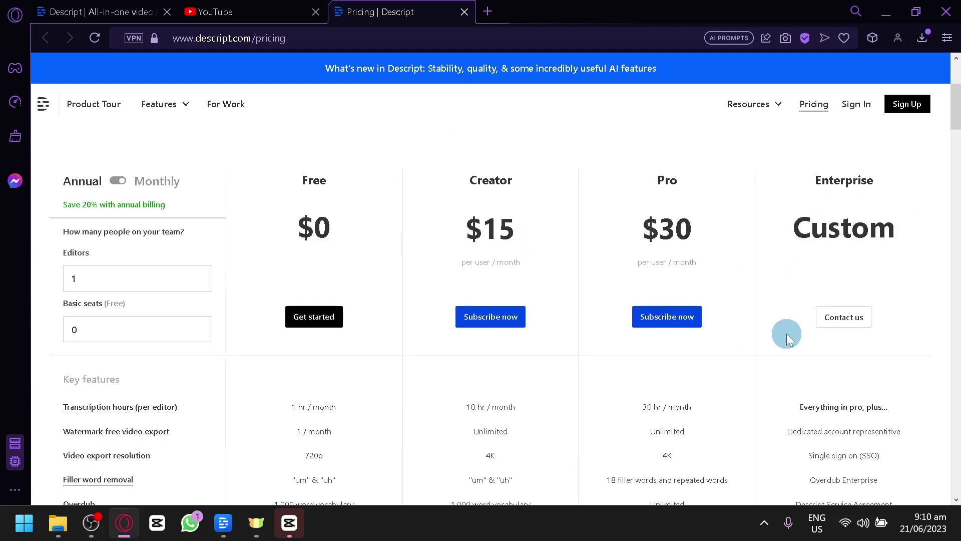
scroll(831, 318, "down", 2)
scroll(674, 316, "up", 2)
Toggle billing to Annual and back to Monthly, then set the Editors count to 2
left_click(112, 182)
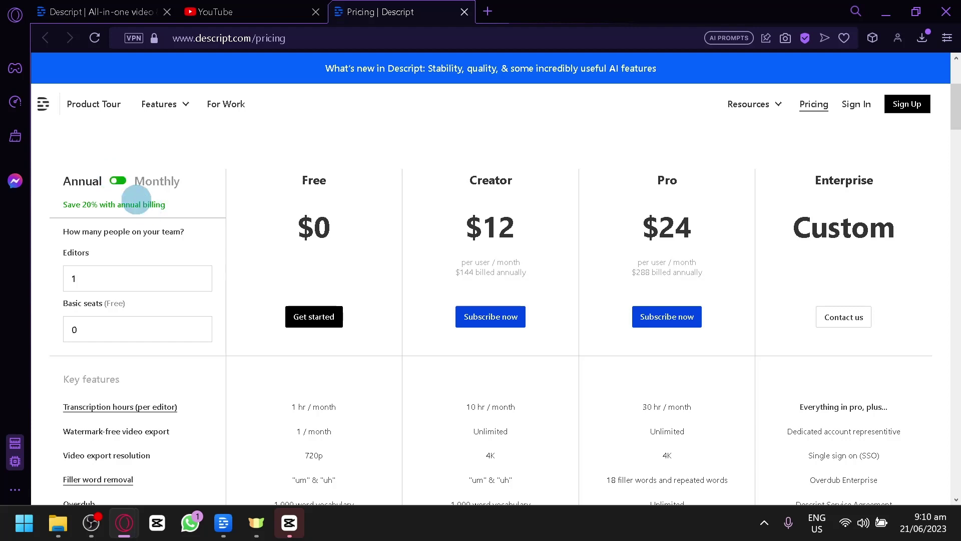
left_click(119, 182)
left_click(129, 275)
scroll(112, 337, "down", 2)
scroll(98, 307, "up", 2)
scroll(122, 303, "down", 3)
scroll(157, 335, "down", 4)
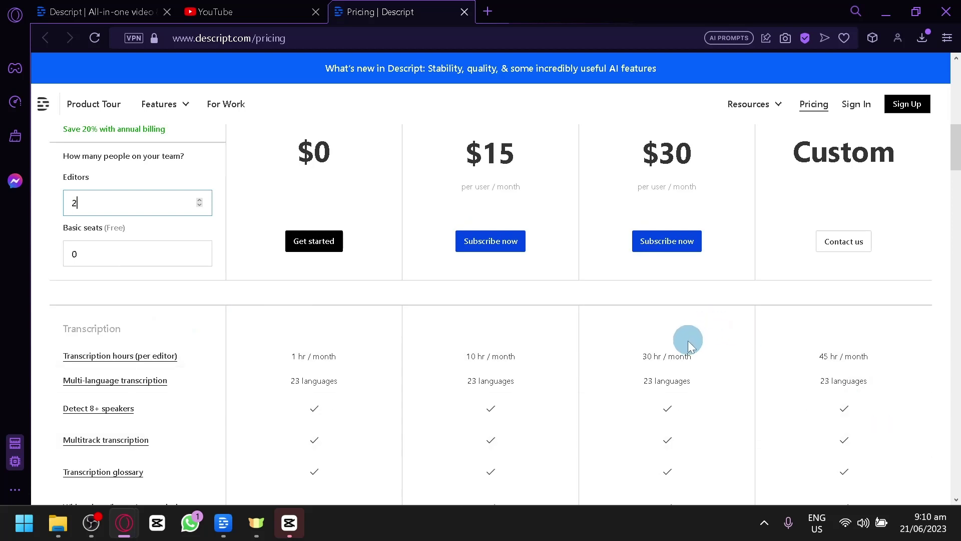
scroll(178, 365, "up", 10)
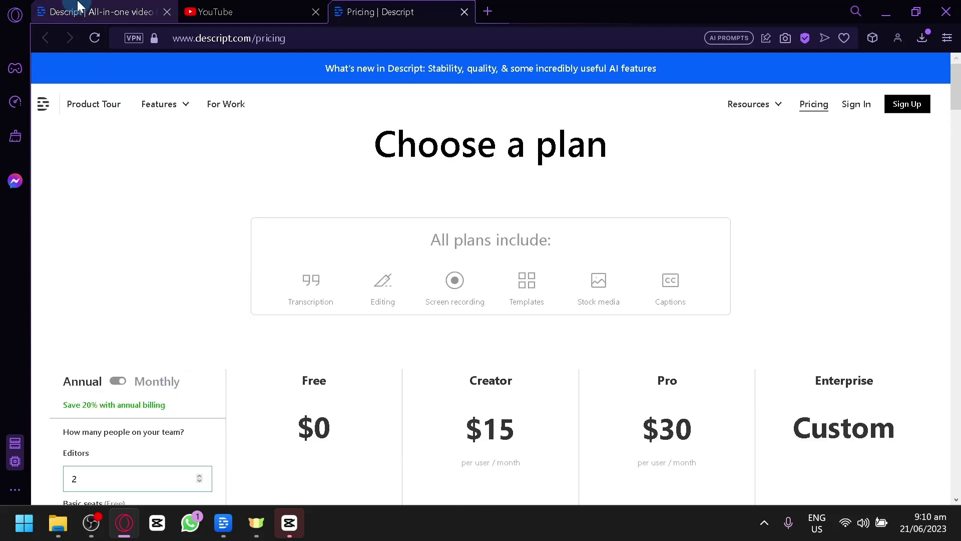
Go back to the descript.com homepage tab and view the 'One tool for your full workflow' section
left_click(95, 11)
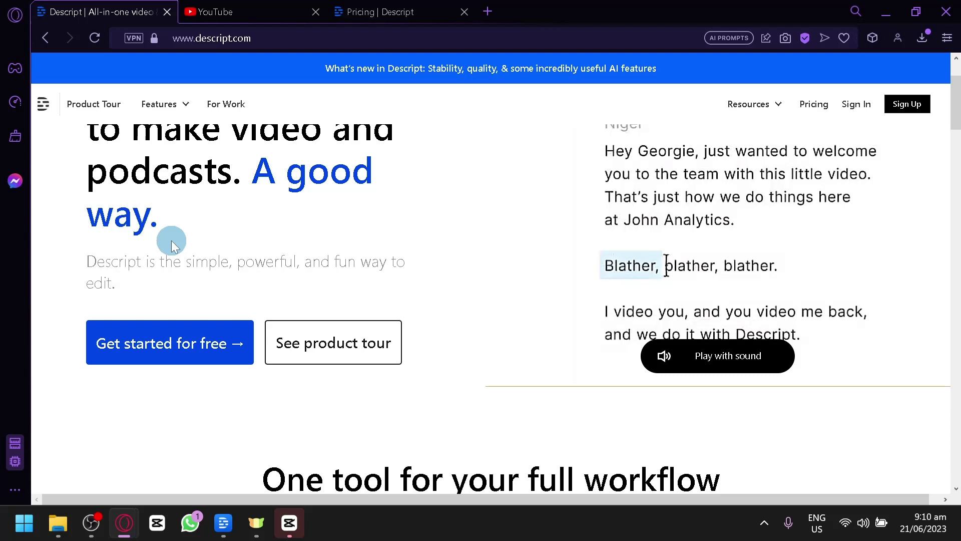
scroll(173, 251, "down", 6)
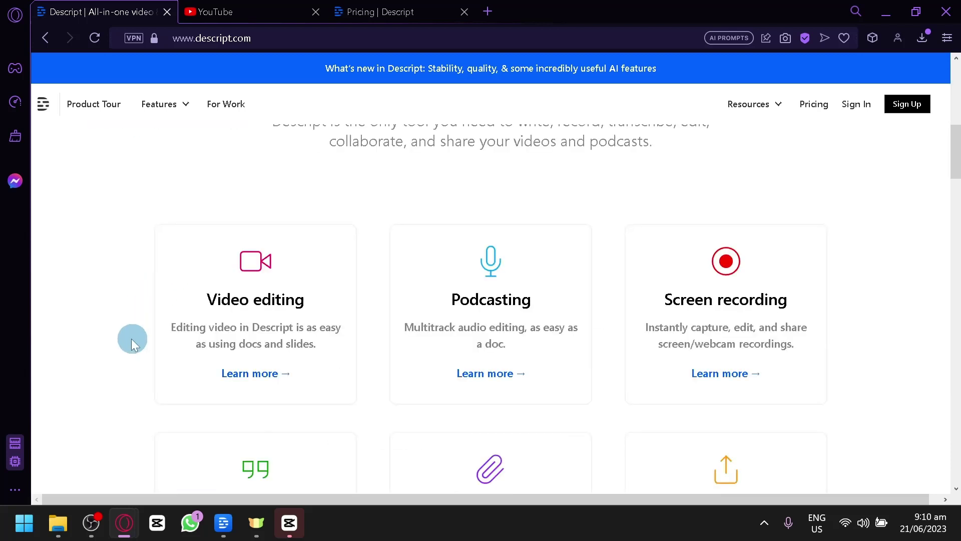
scroll(131, 340, "up", 2)
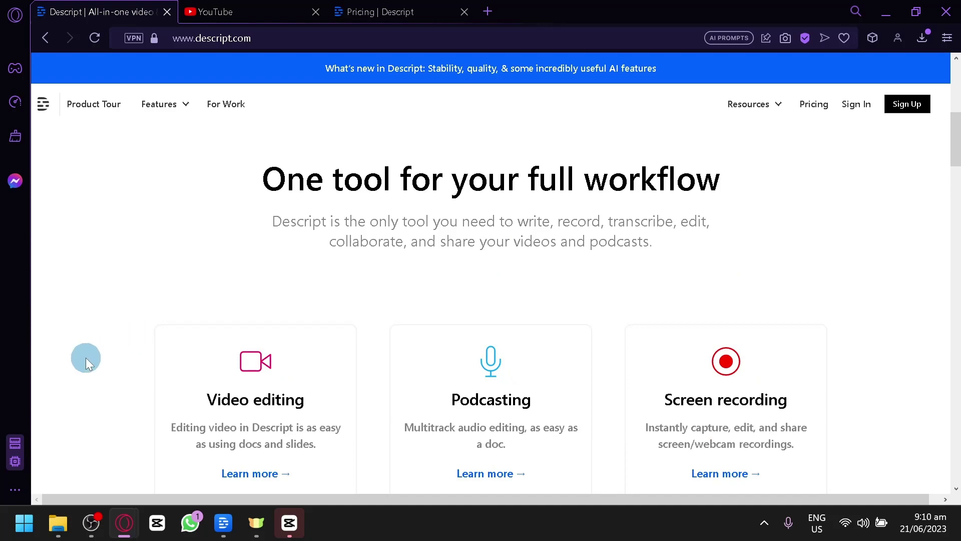